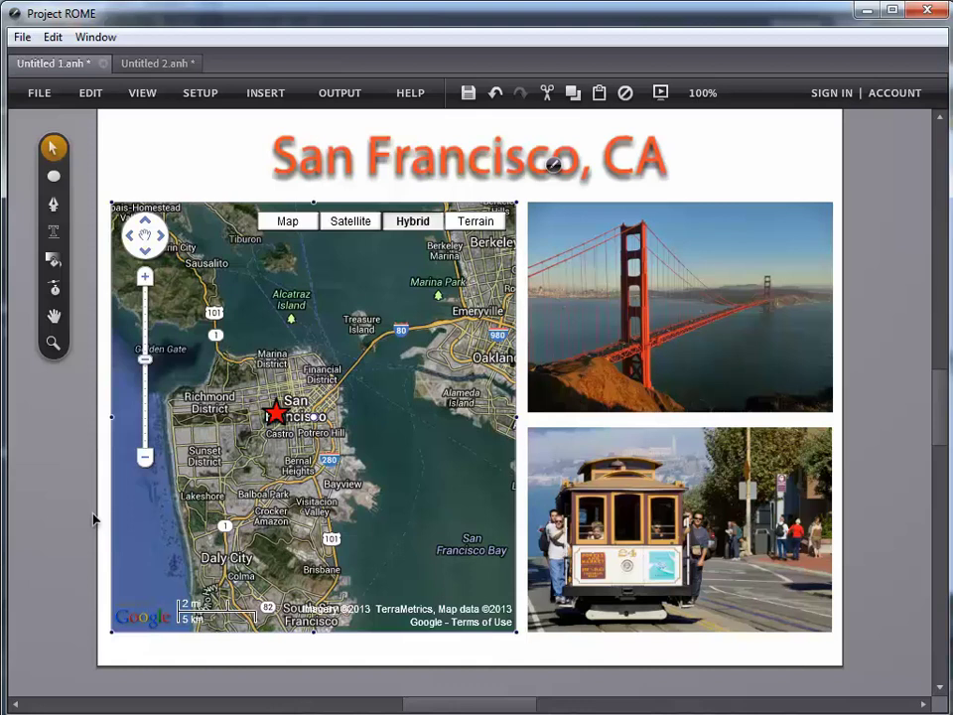
# Switch to the Untitled 2.anh document and hide the Sheets & Objects panels
pyautogui.click(154, 63)
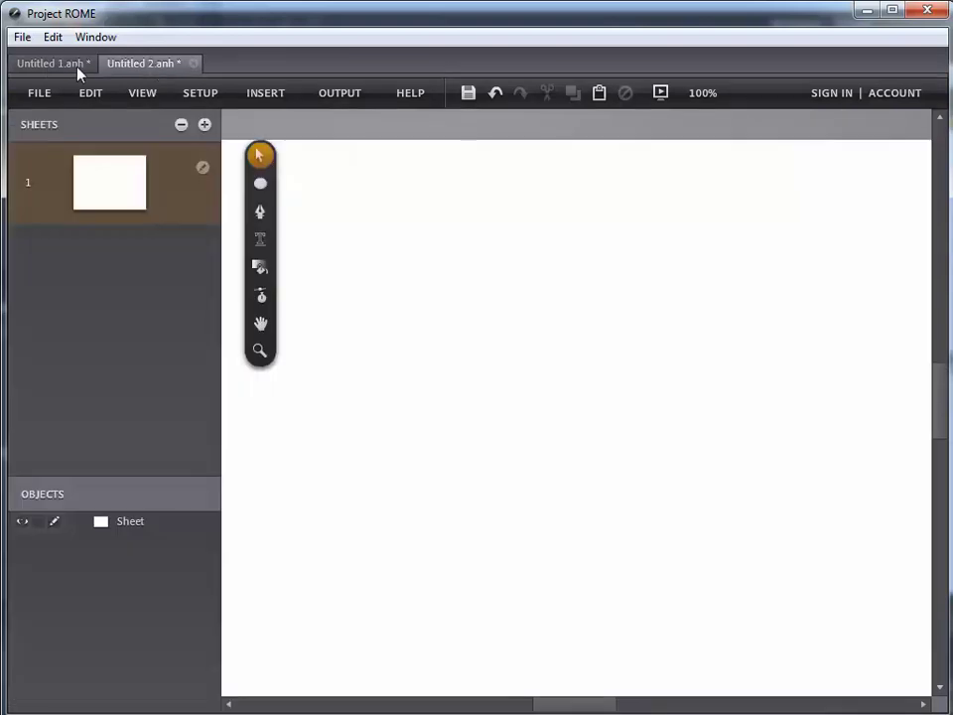
pyautogui.click(264, 96)
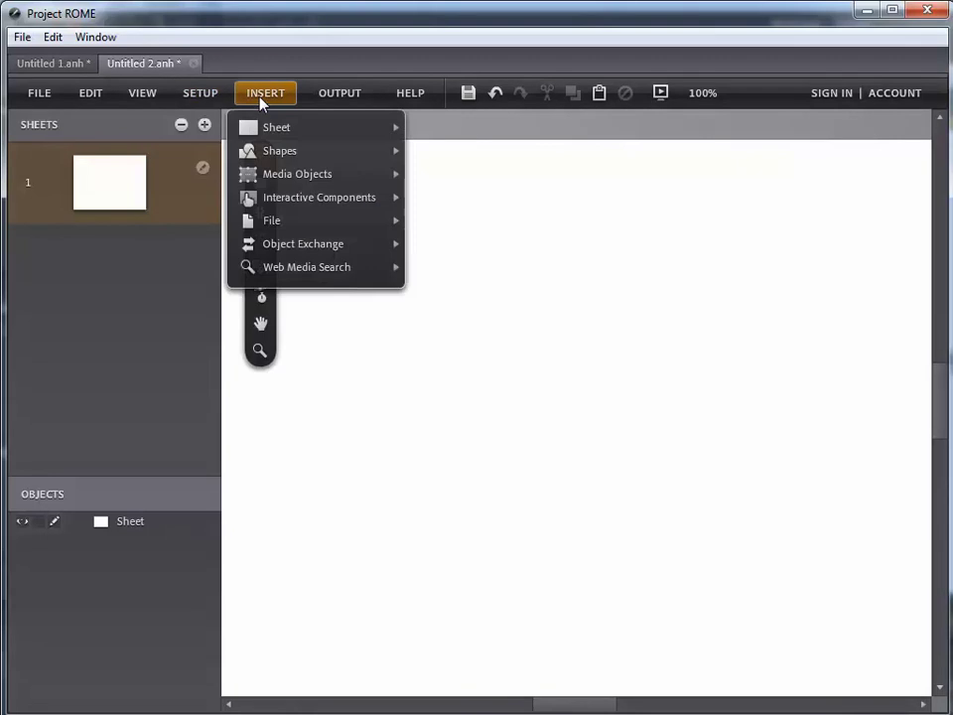
pyautogui.moveTo(140, 92)
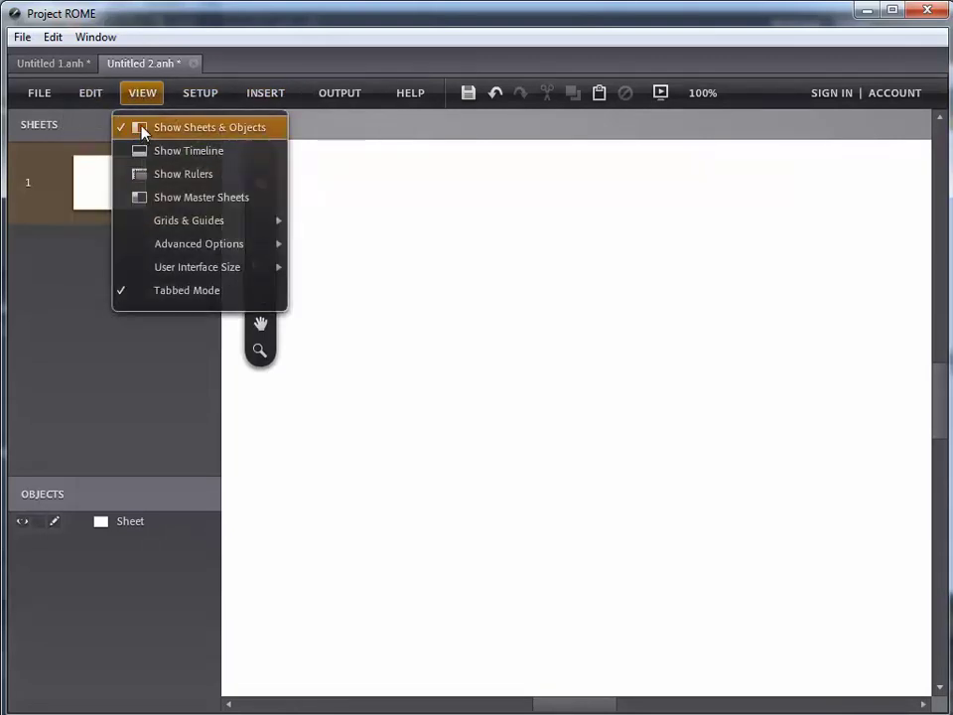
pyautogui.click(142, 129)
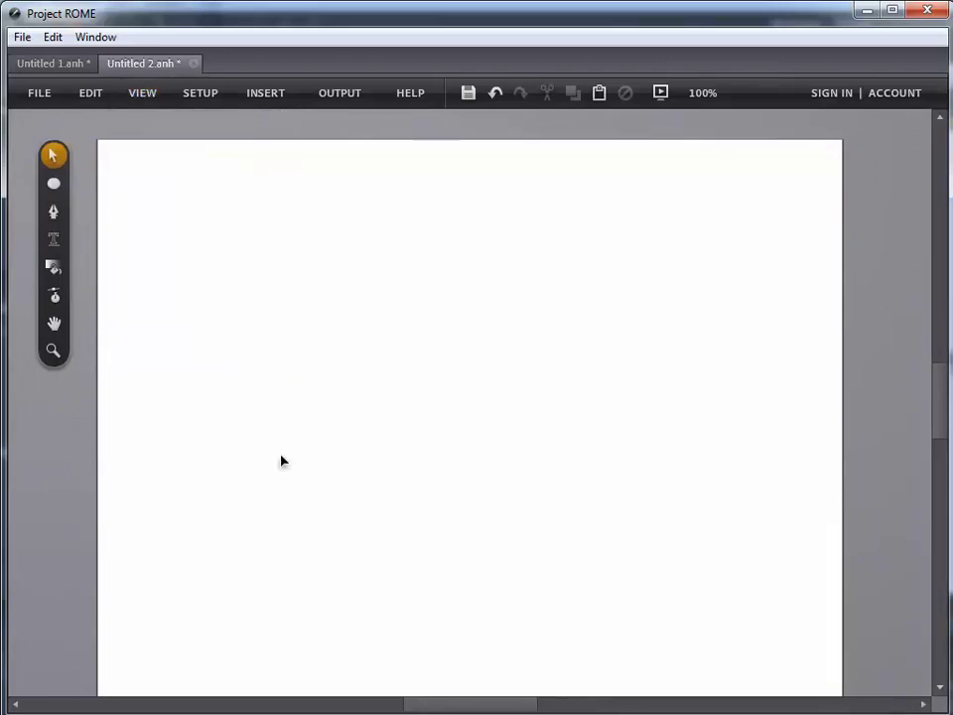
# Insert a Google Map media object onto the sheet
pyautogui.moveTo(207, 100)
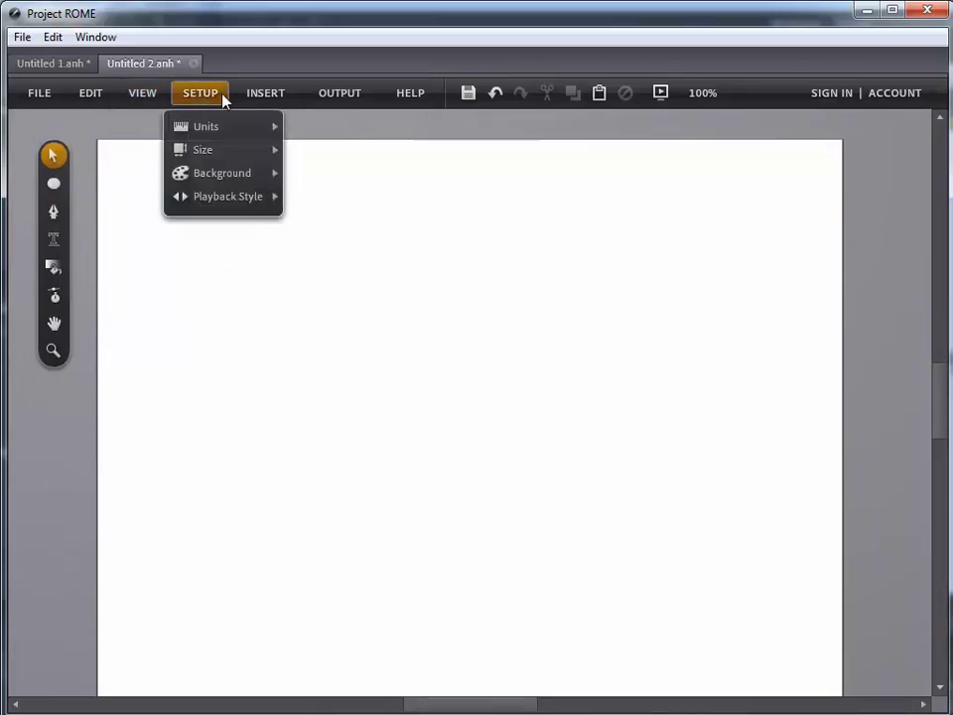
pyautogui.moveTo(257, 99)
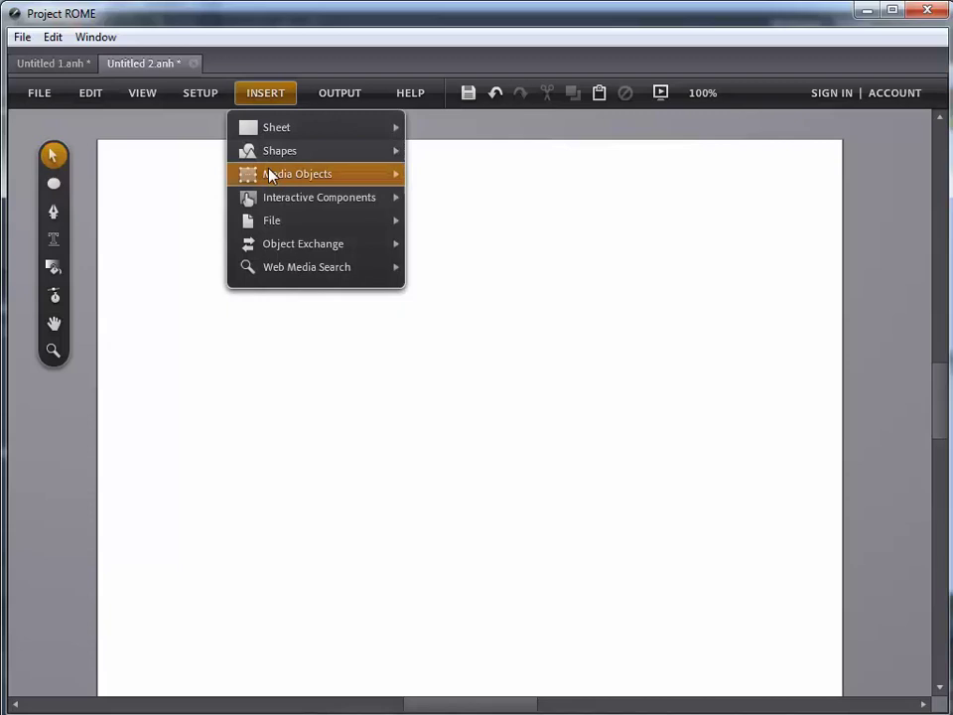
pyautogui.moveTo(270, 179)
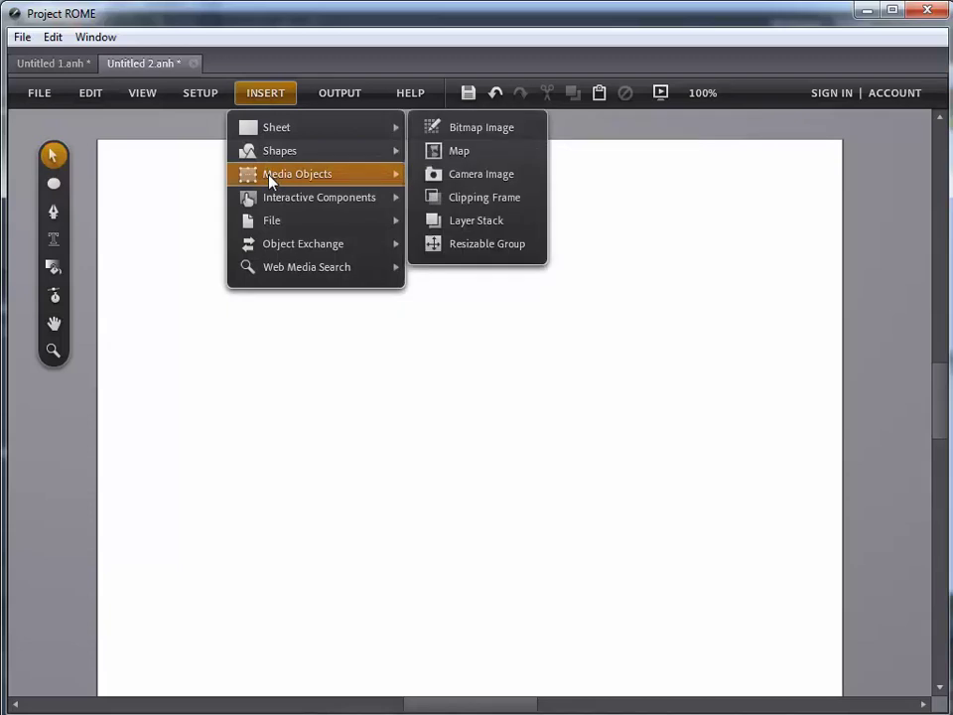
pyautogui.click(437, 152)
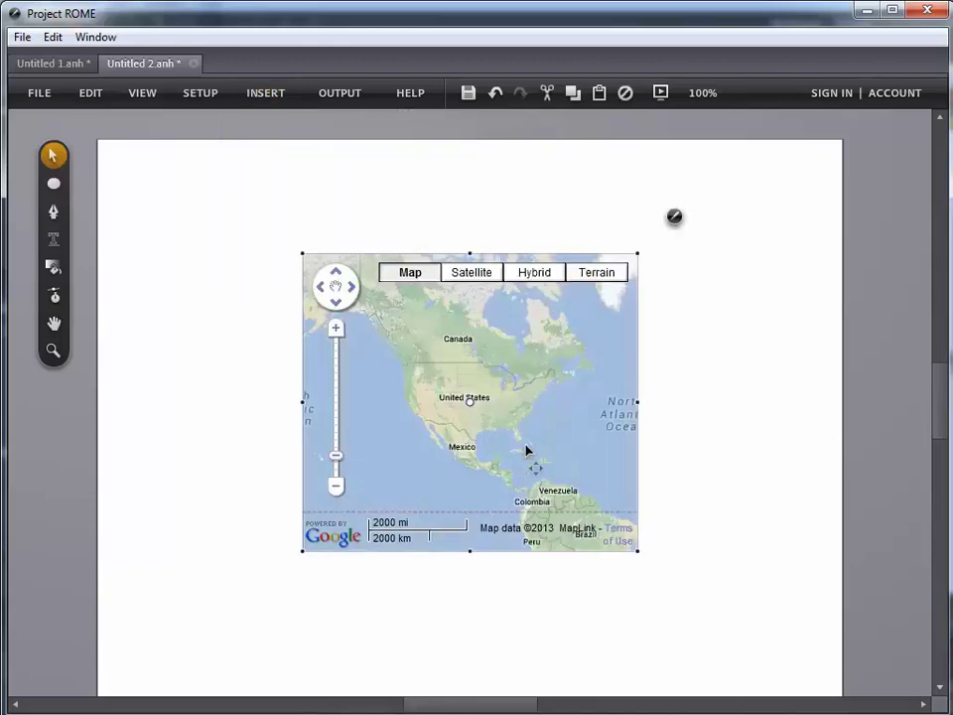
# Drag the map to the page's upper left and enlarge it by its corner handle
pyautogui.moveTo(528, 454); pyautogui.dragTo(359, 382)
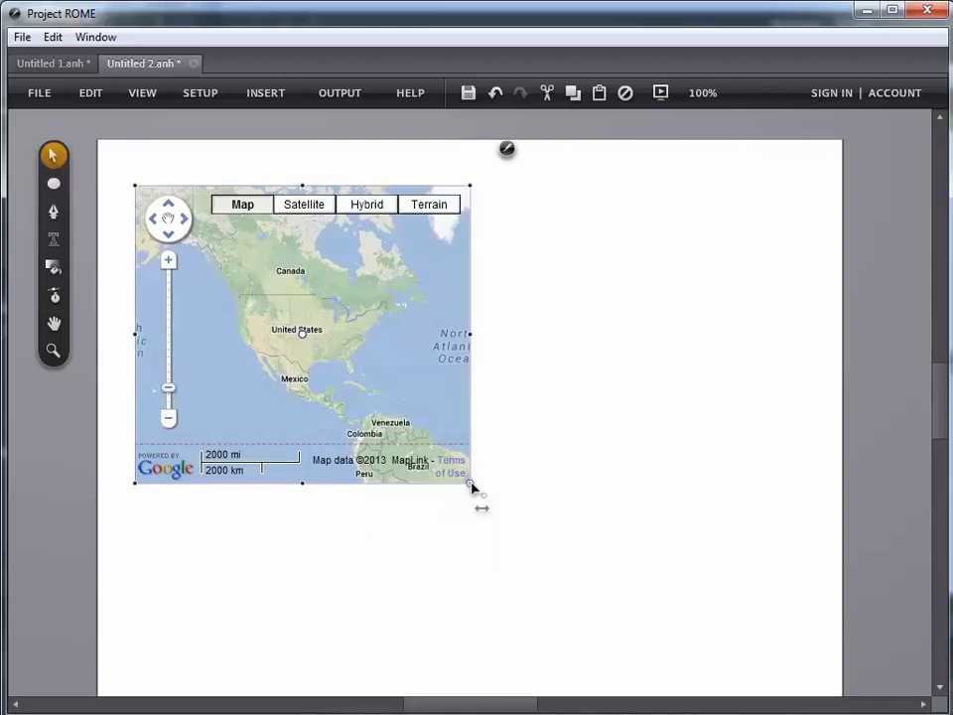
pyautogui.moveTo(473, 485); pyautogui.dragTo(542, 522)
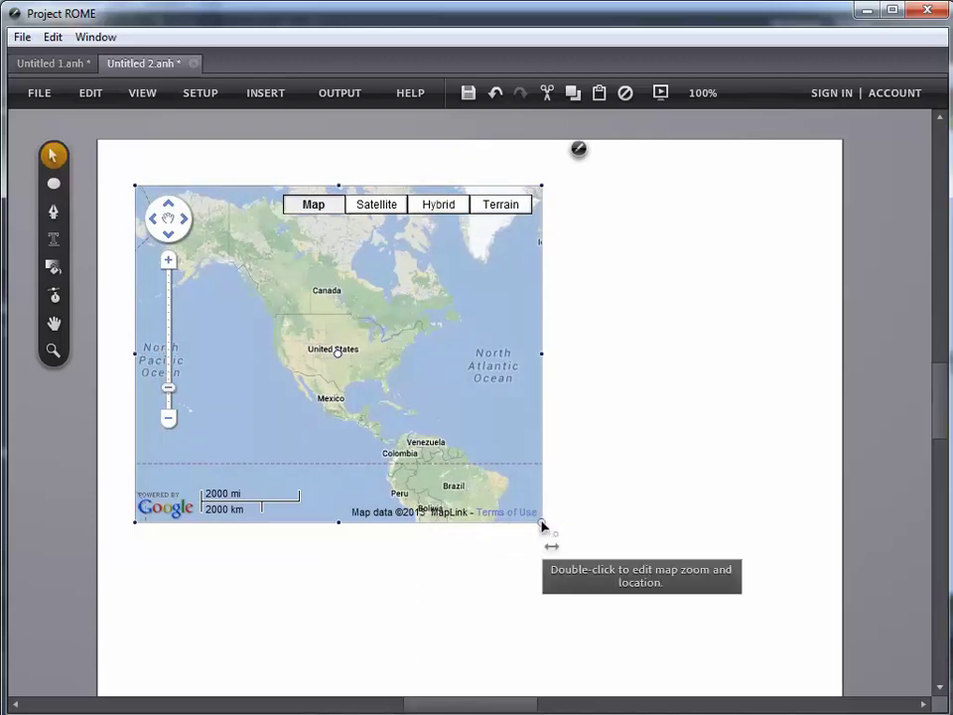
pyautogui.moveTo(543, 525); pyautogui.dragTo(503, 519)
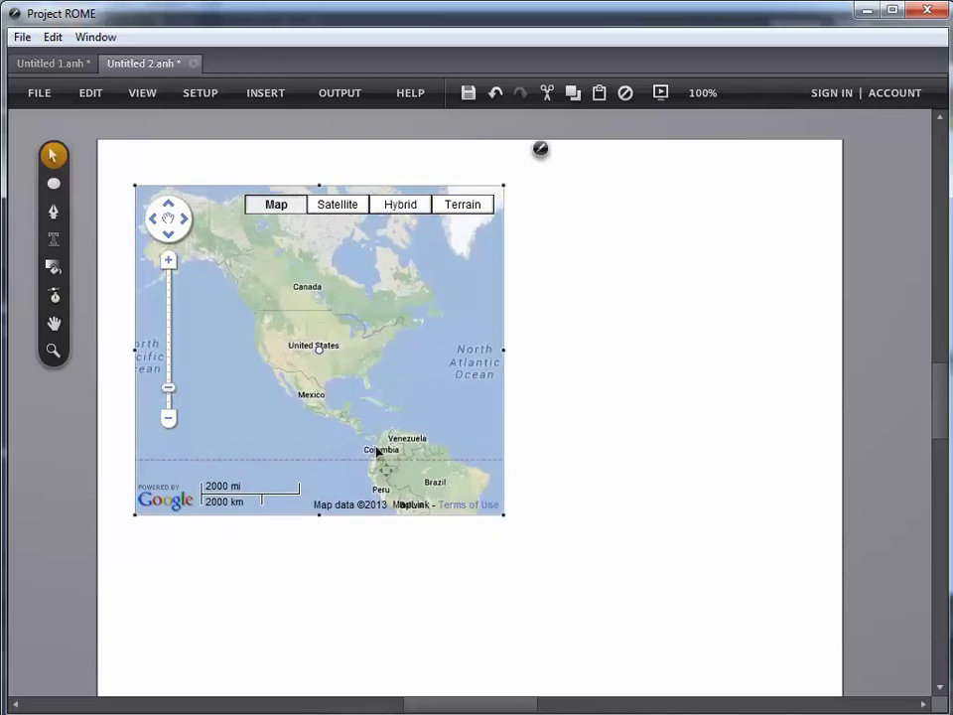
# Double-click the map object to enter its zoom and location edit mode
pyautogui.doubleClick(313, 342)
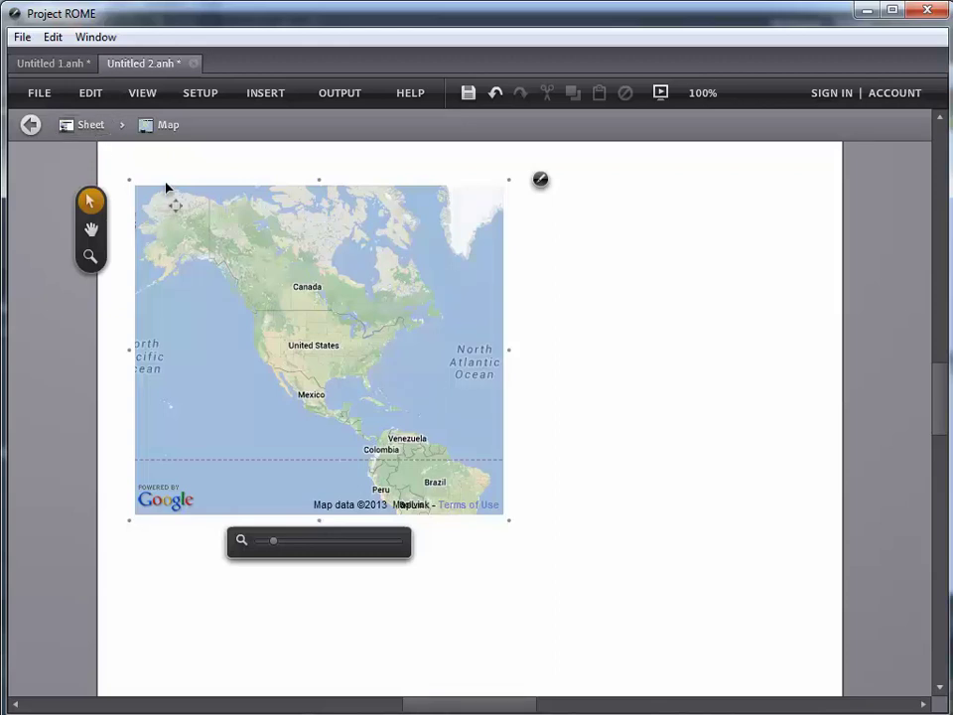
# Set the map address to San Francisco, CA, USA and zoom in on the Bay Area
pyautogui.click(539, 182)
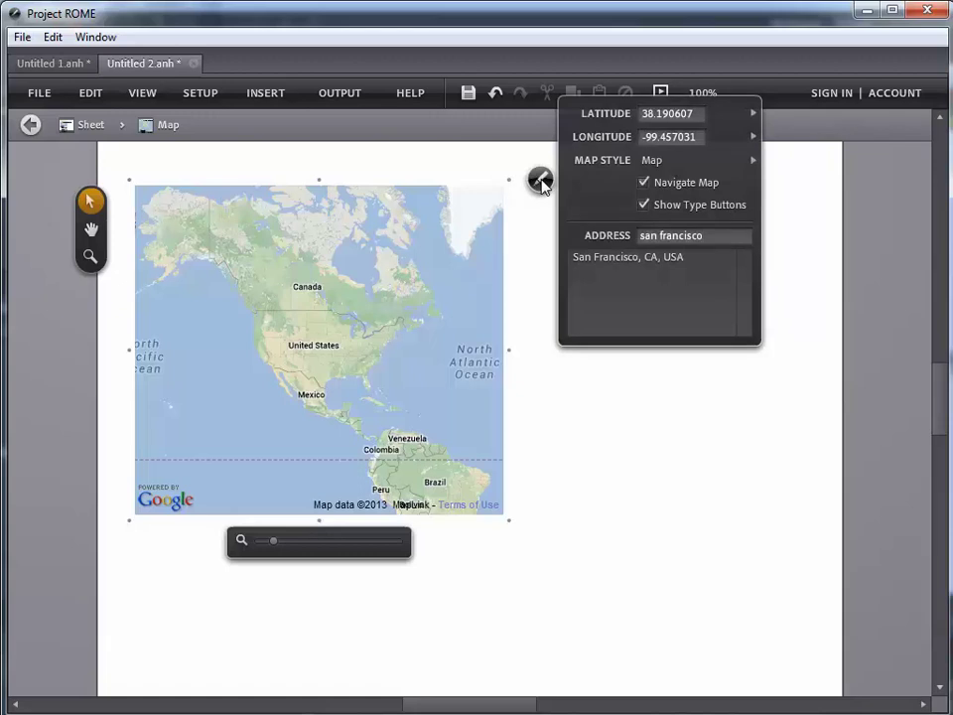
pyautogui.press('Tab')
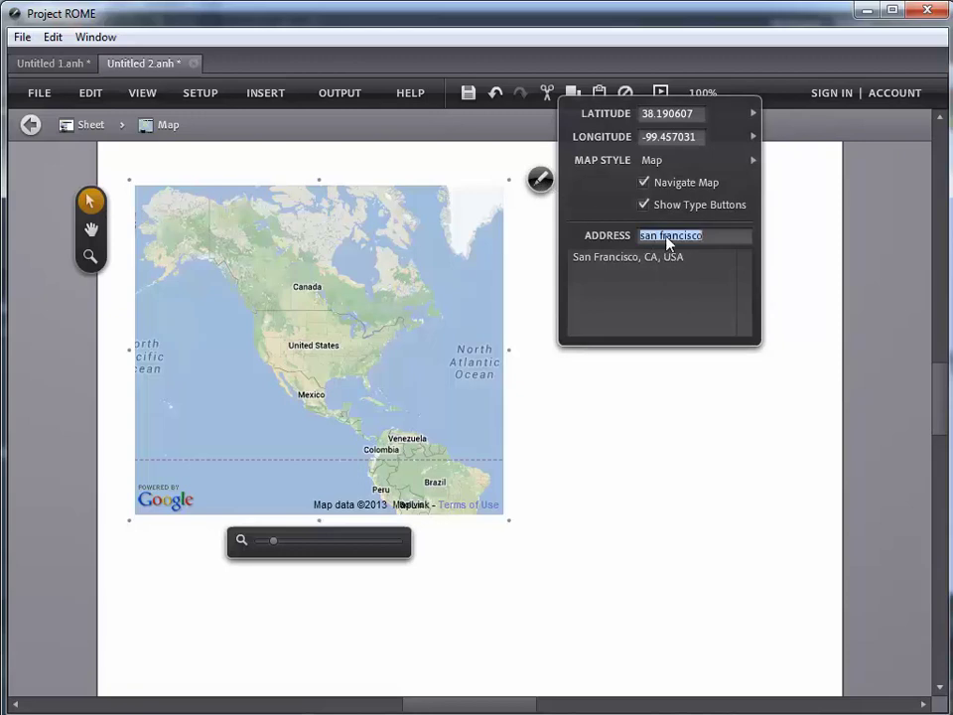
pyautogui.click(714, 237)
pyautogui.click(616, 262)
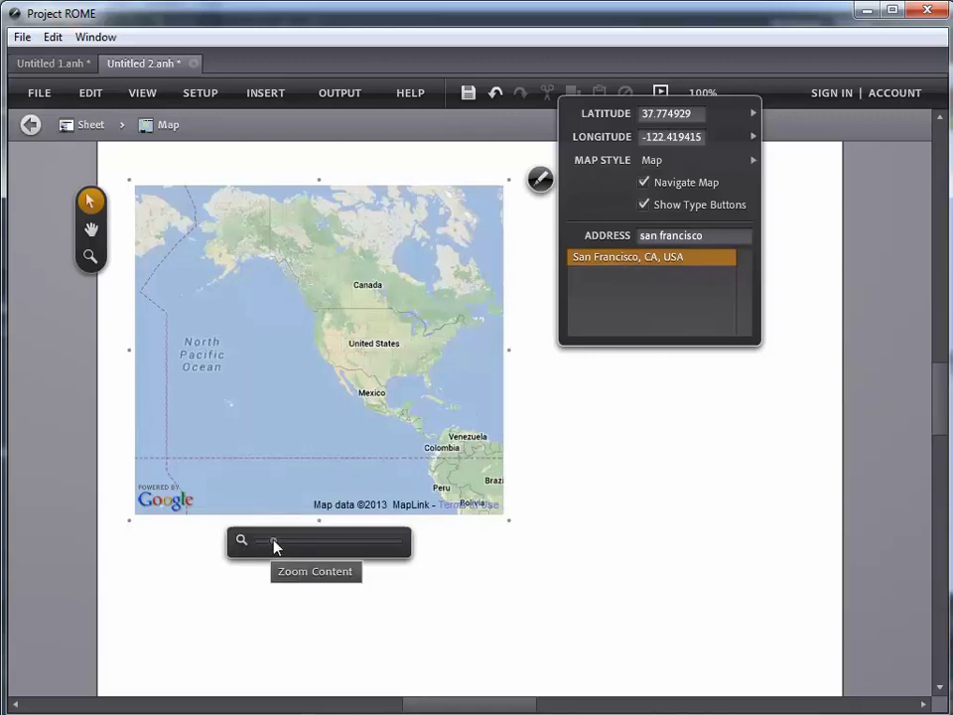
pyautogui.moveTo(274, 543); pyautogui.dragTo(351, 551)
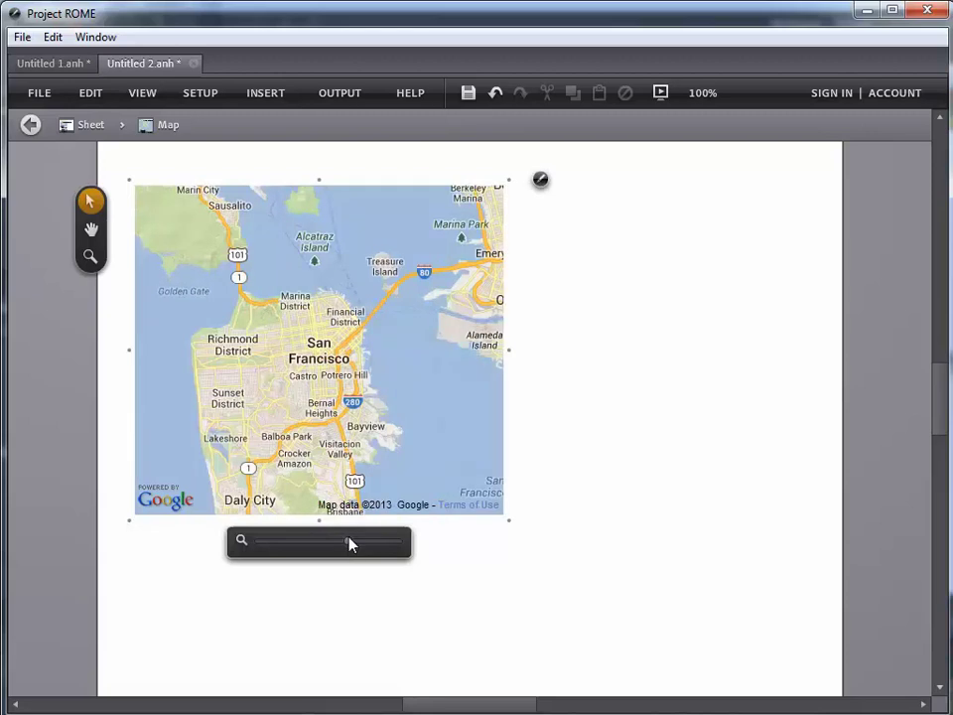
# Change the map address to Denver, CO, USA
pyautogui.click(541, 179)
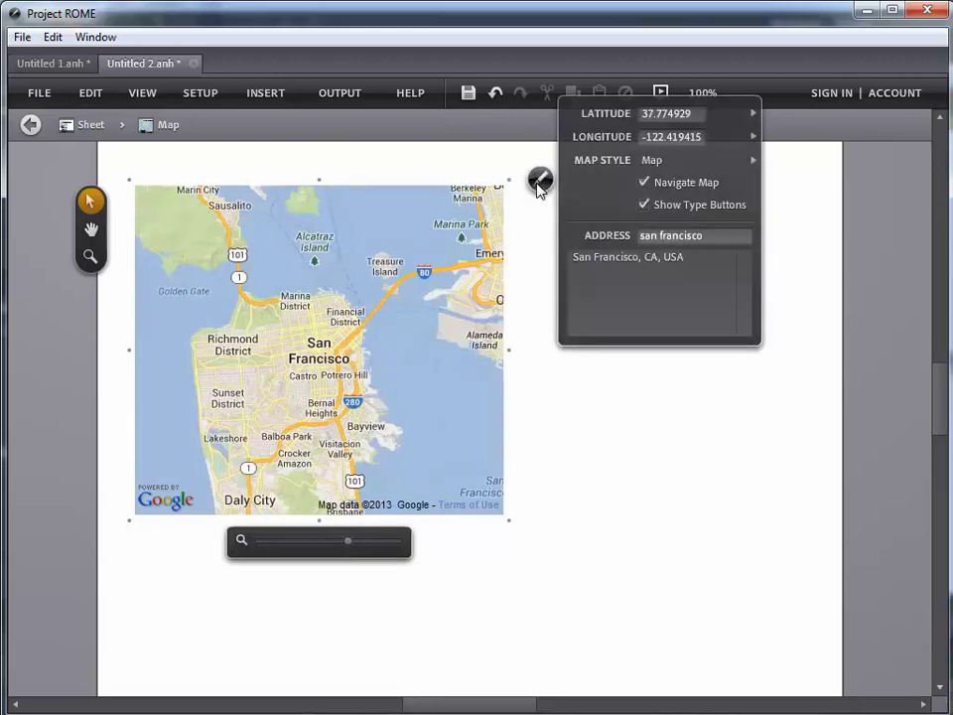
pyautogui.click(702, 238)
pyautogui.doubleClick(702, 236)
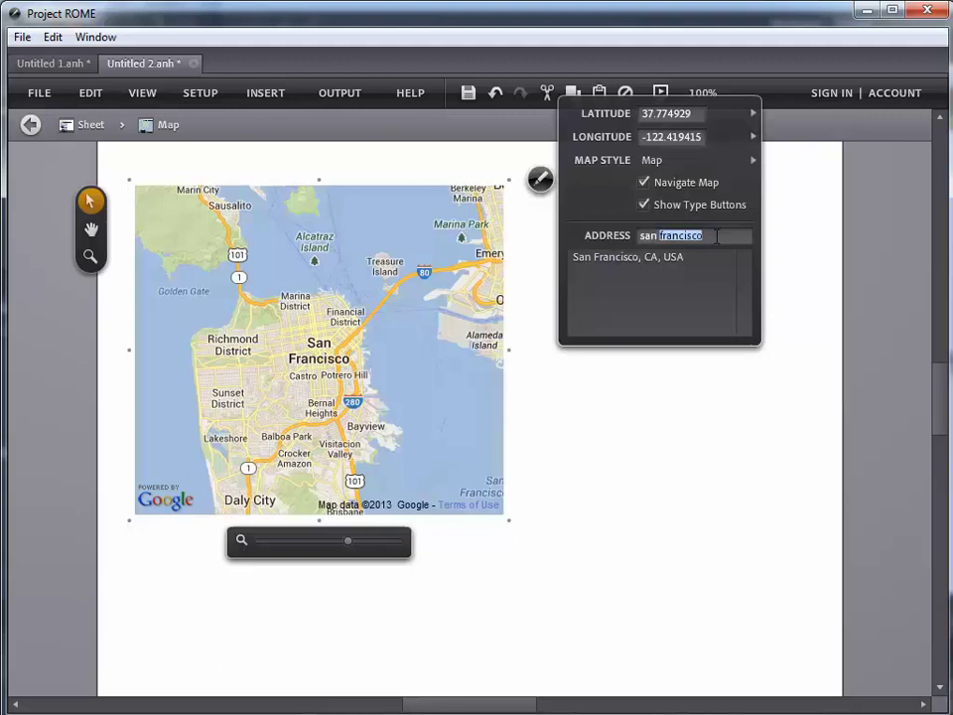
pyautogui.moveTo(717, 237); pyautogui.dragTo(638, 238)
pyautogui.write('denver')
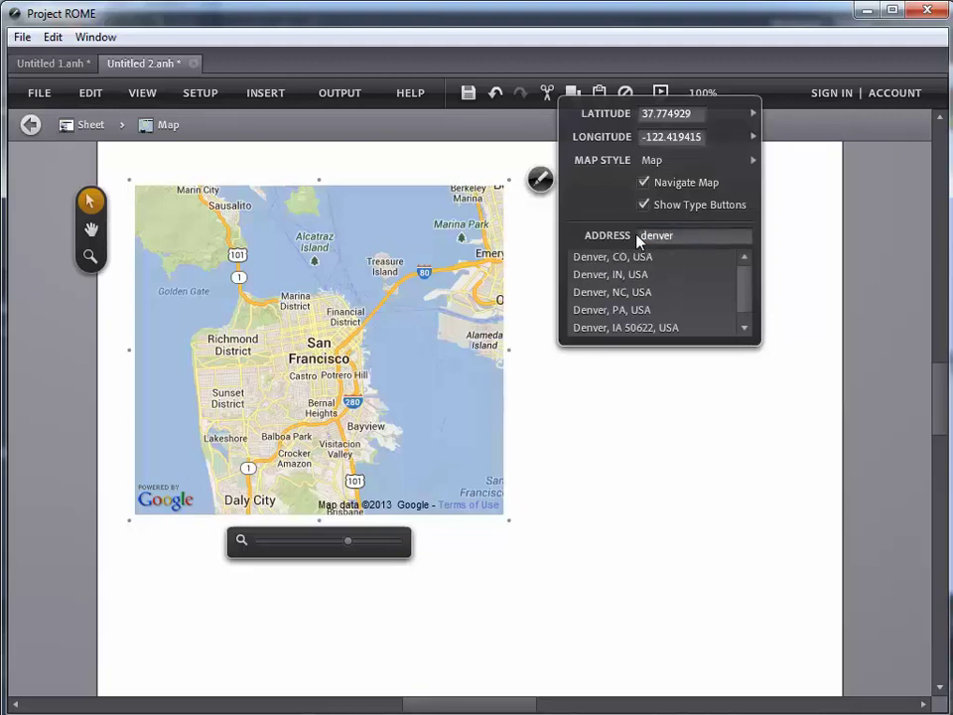
pyautogui.click(597, 260)
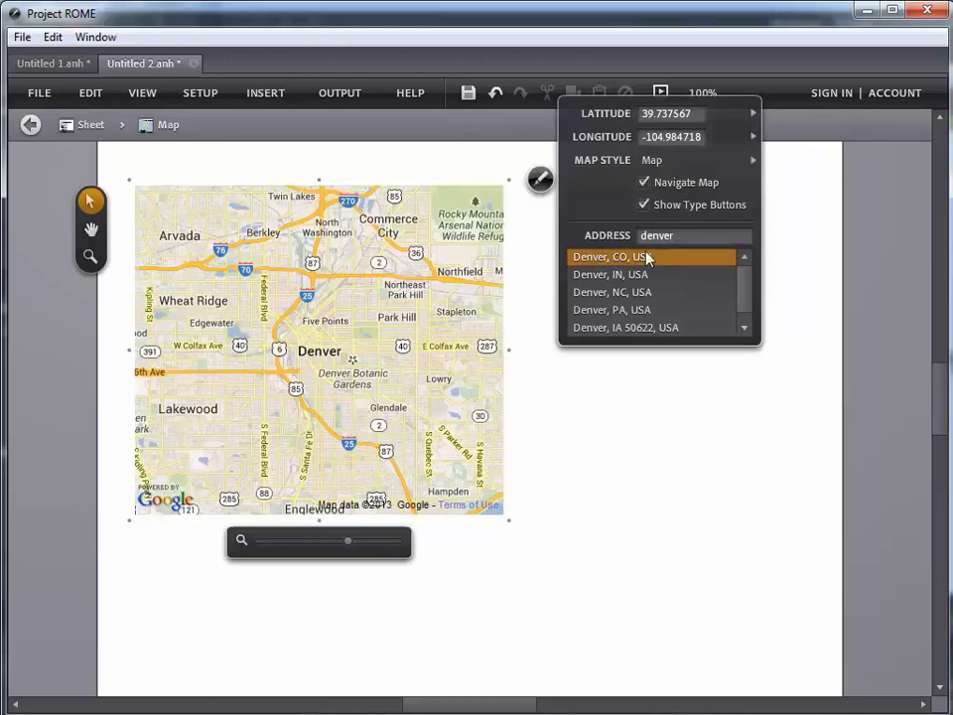
# Change the map address back to San Francisco, CA, USA
pyautogui.click(745, 327)
pyautogui.scroll(1, 736, 274)
pyautogui.doubleClick(688, 236)
pyautogui.write('san')
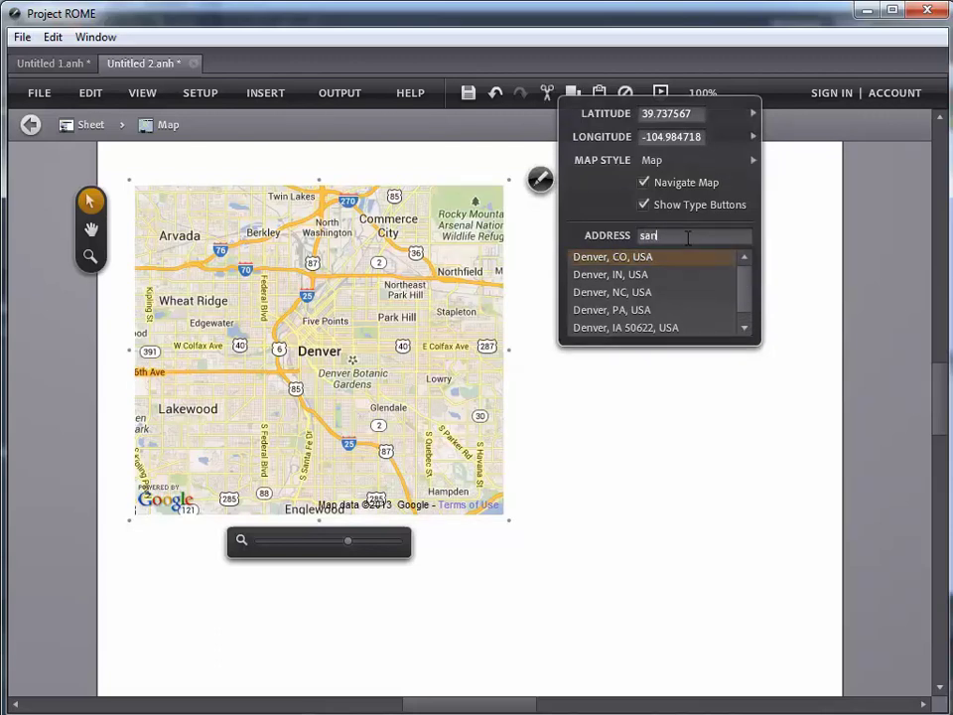
pyautogui.write(' francisco')
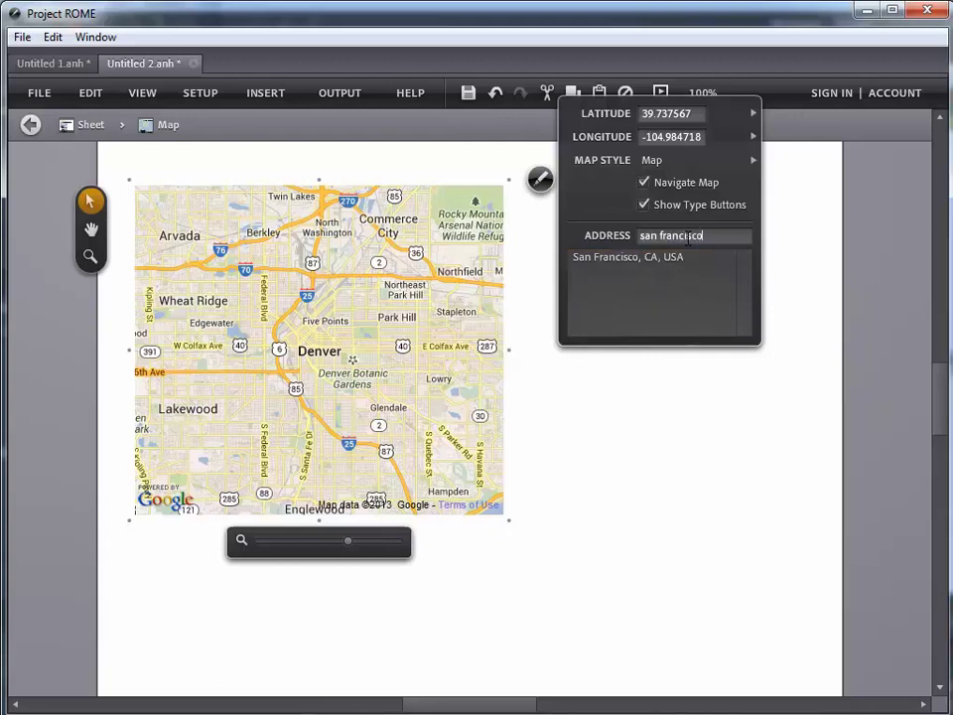
pyautogui.click(642, 257)
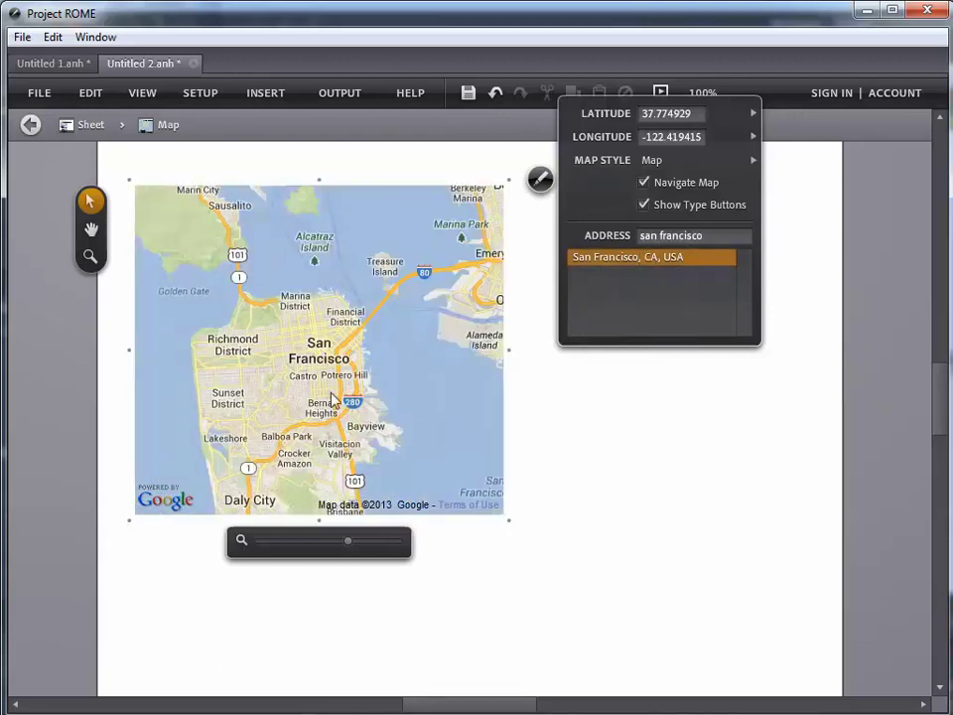
# Try the Hybrid, Satellite and Terrain styles, settle on Hybrid, and zoom closer on San Francisco
pyautogui.click(732, 166)
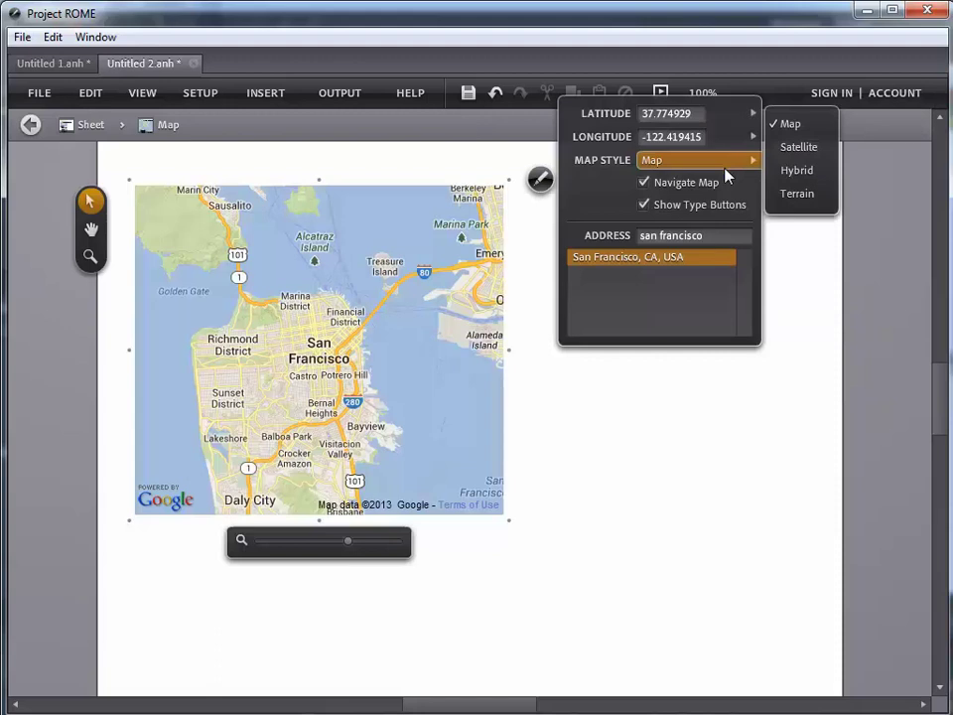
pyautogui.click(798, 172)
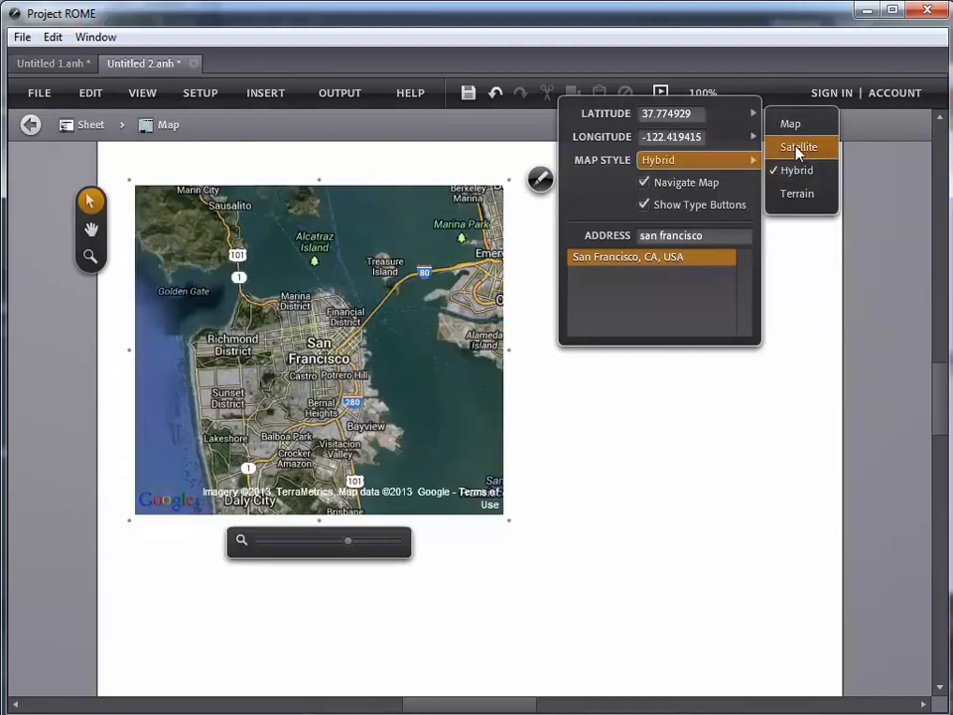
pyautogui.click(798, 149)
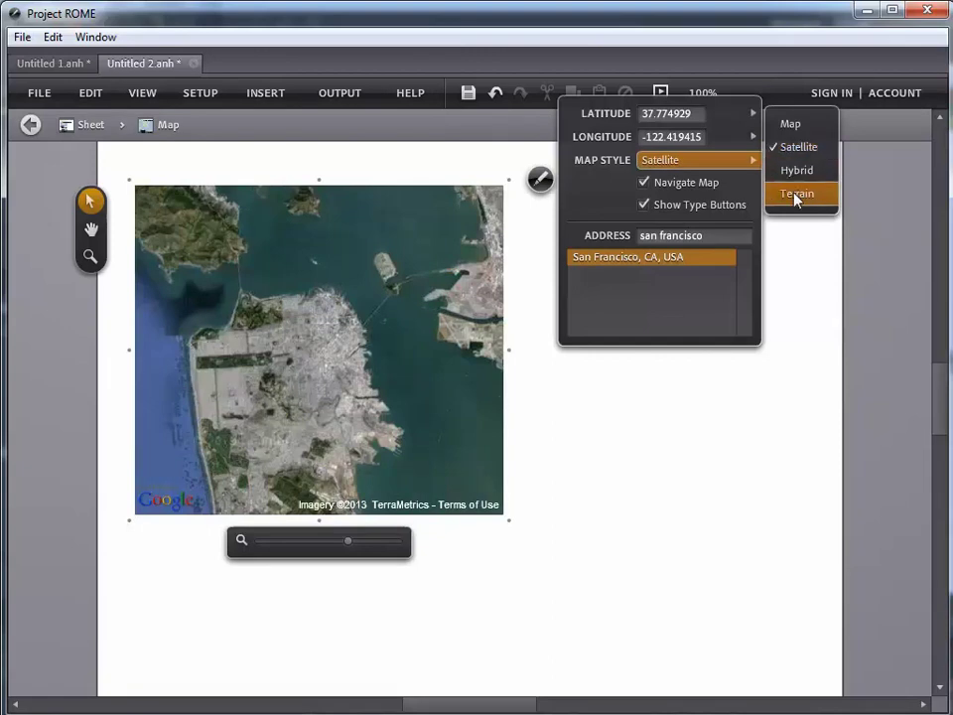
pyautogui.click(796, 195)
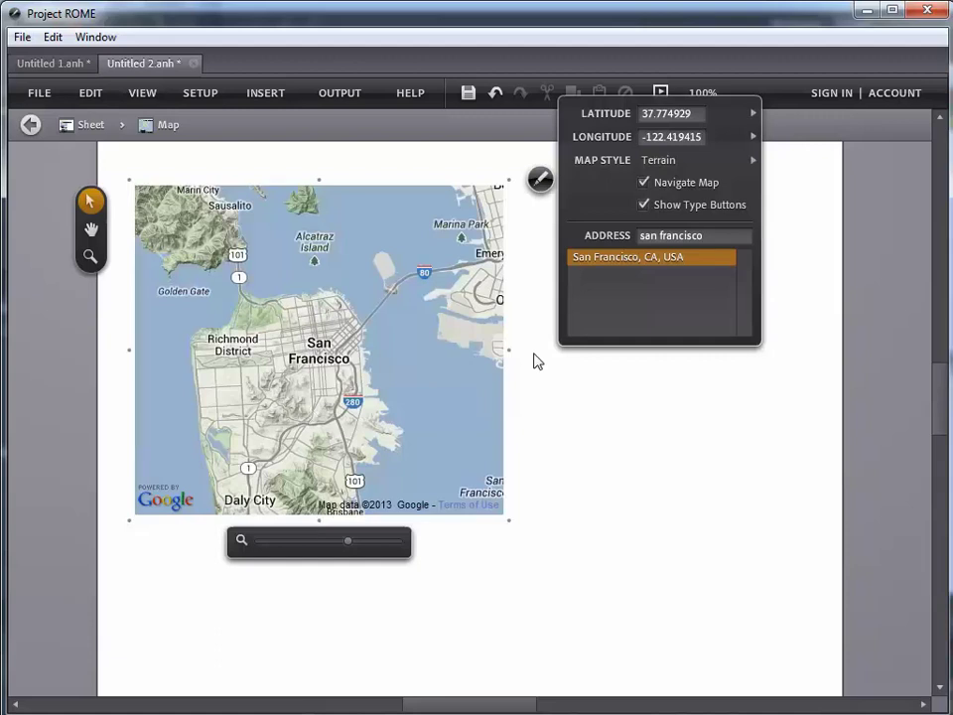
pyautogui.moveTo(740, 162)
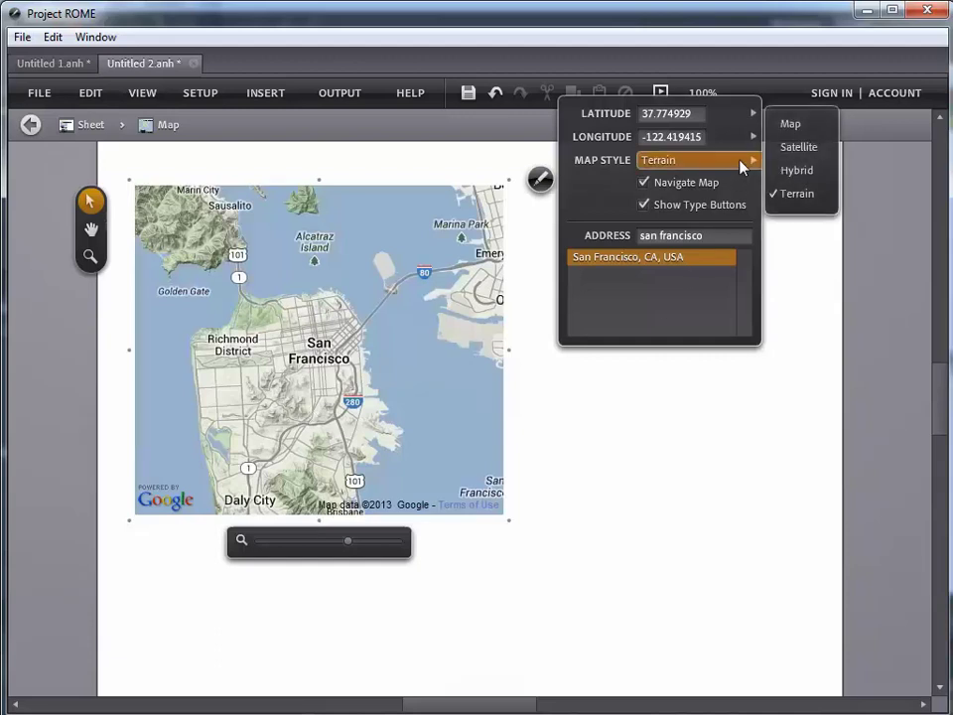
pyautogui.click(790, 170)
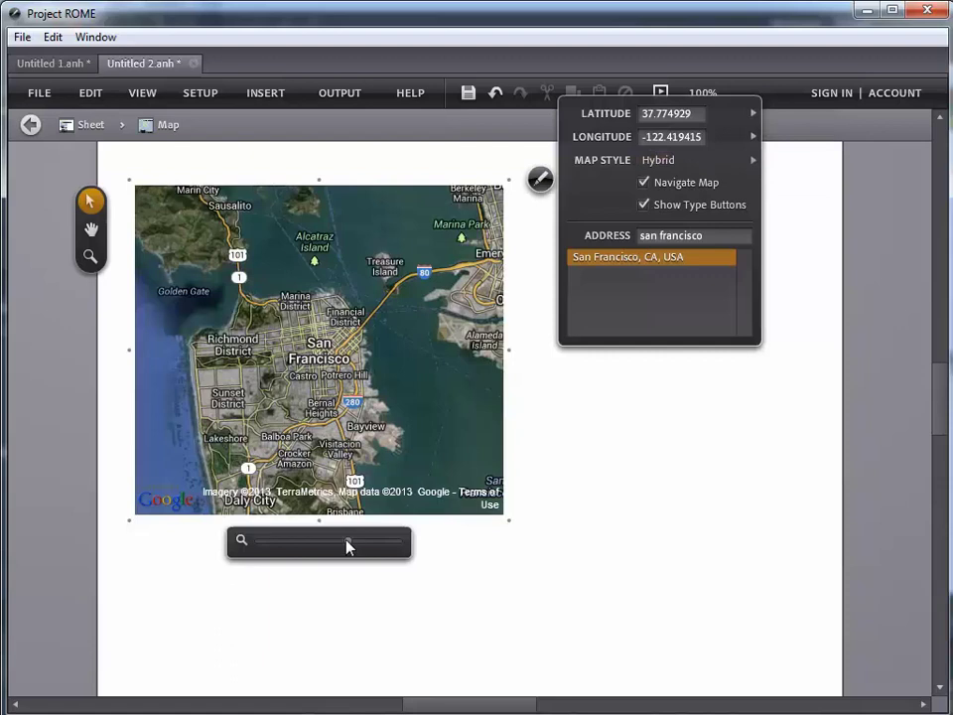
pyautogui.moveTo(348, 545); pyautogui.dragTo(341, 546)
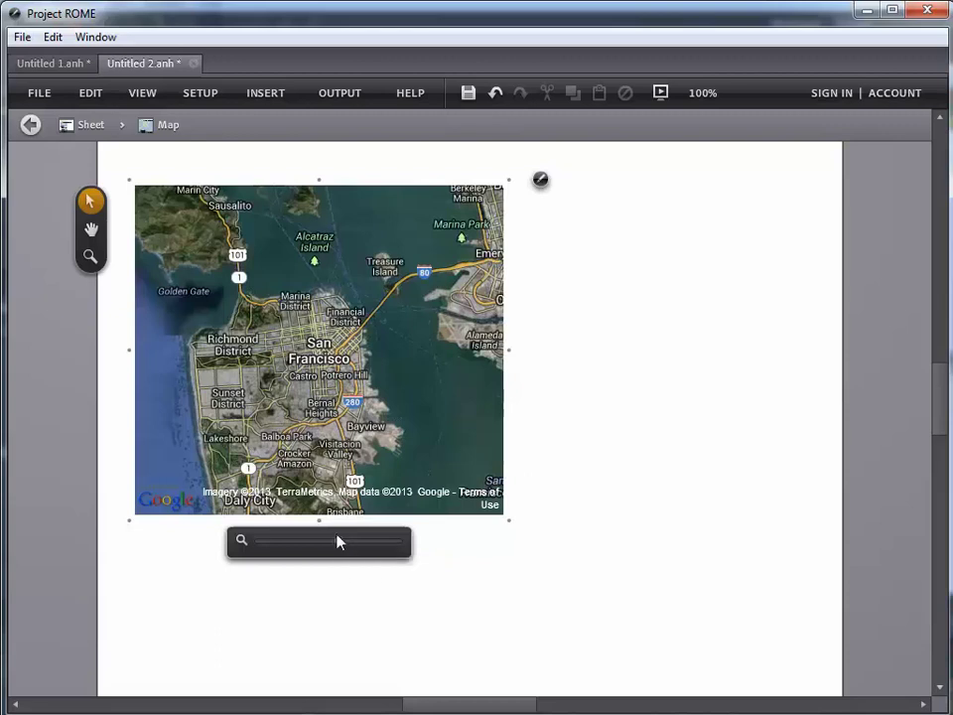
# Add a Standard map marker on downtown San Francisco and open its settings
pyautogui.click(264, 96)
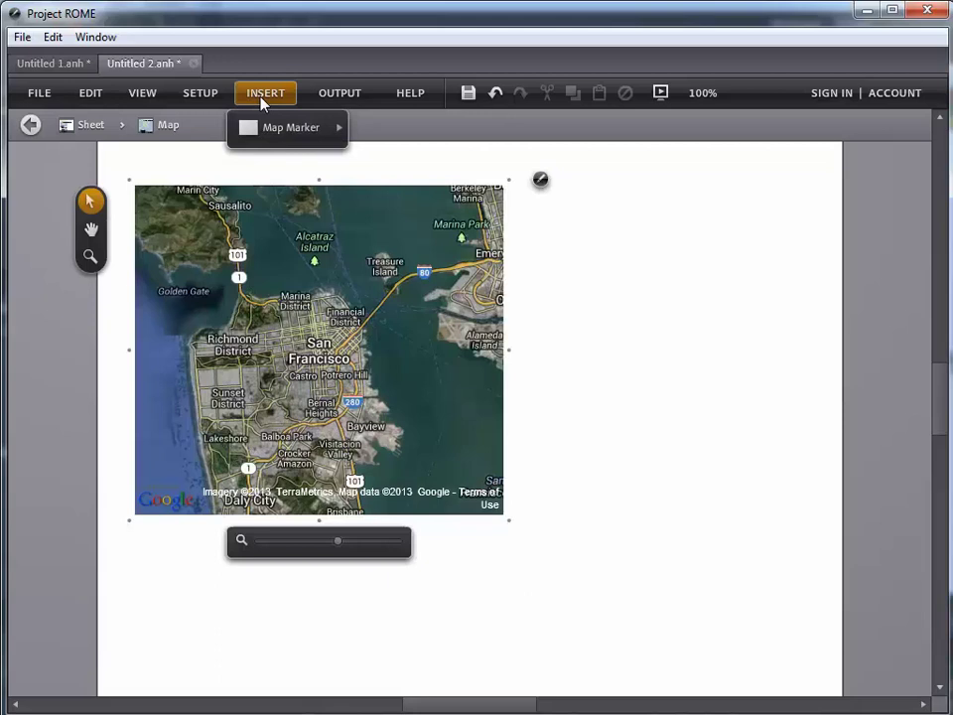
pyautogui.moveTo(279, 136)
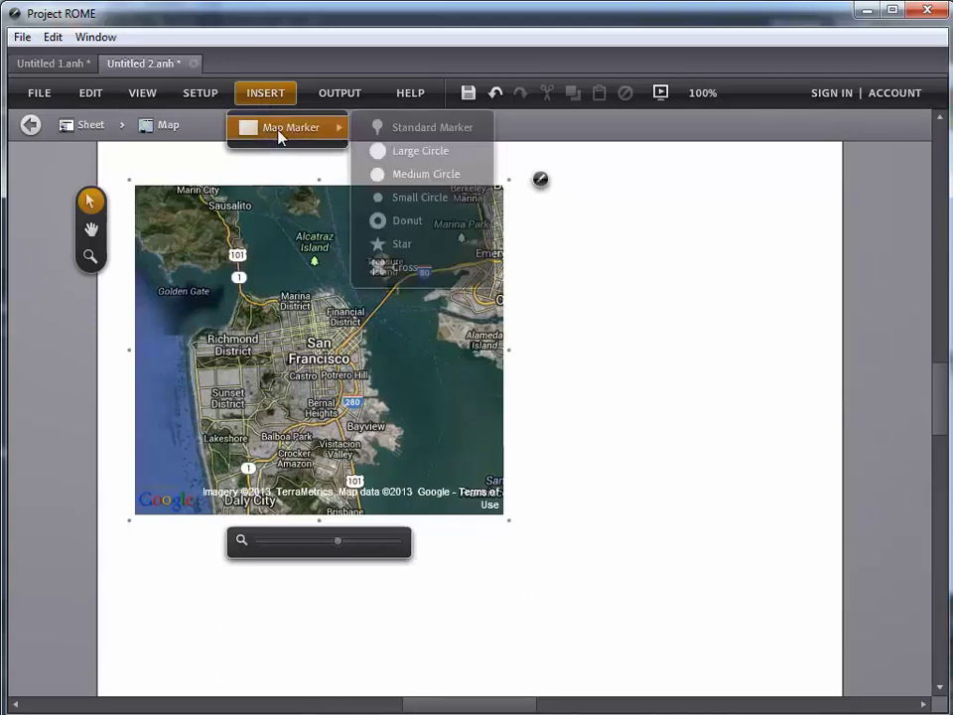
pyautogui.click(415, 129)
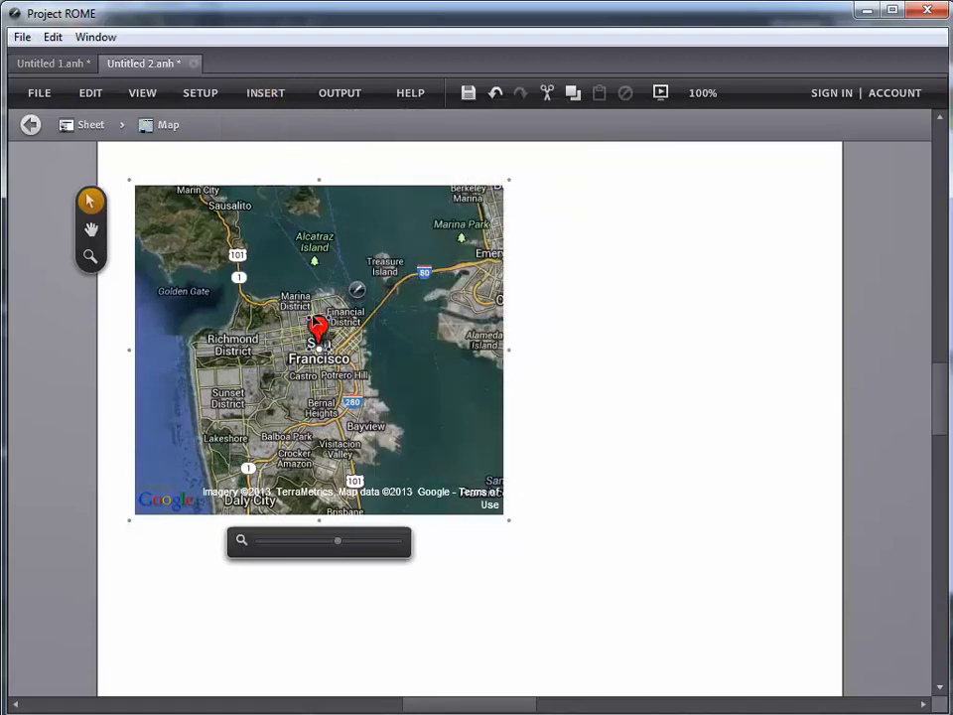
pyautogui.moveTo(317, 337)
pyautogui.mouseDown()
pyautogui.moveTo(313, 344)
pyautogui.moveTo(316, 328)
pyautogui.mouseUp()
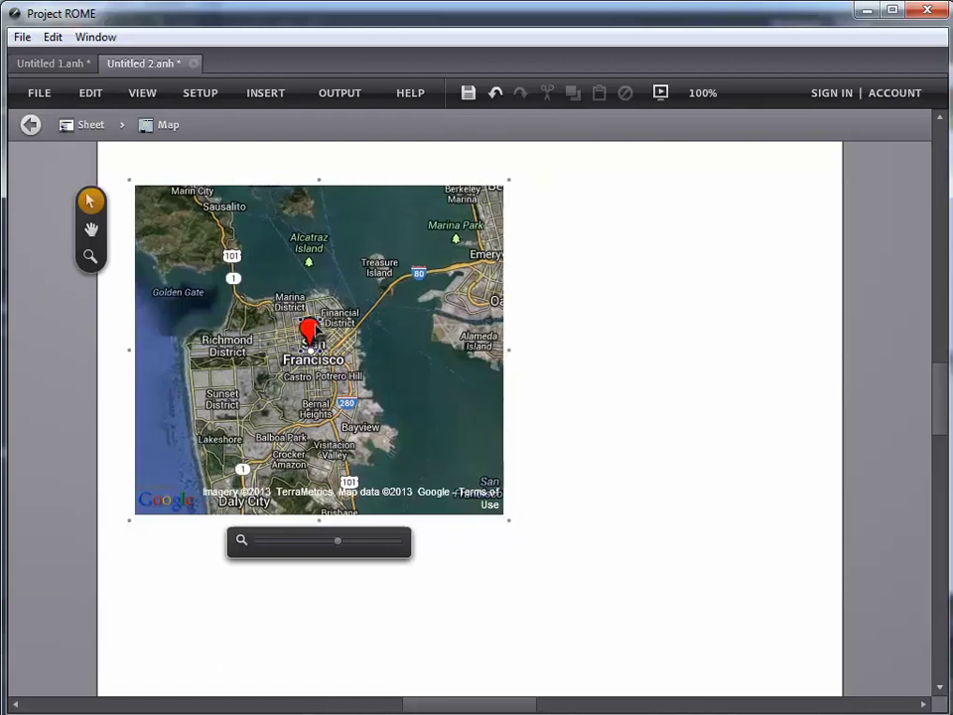
pyautogui.click(348, 291)
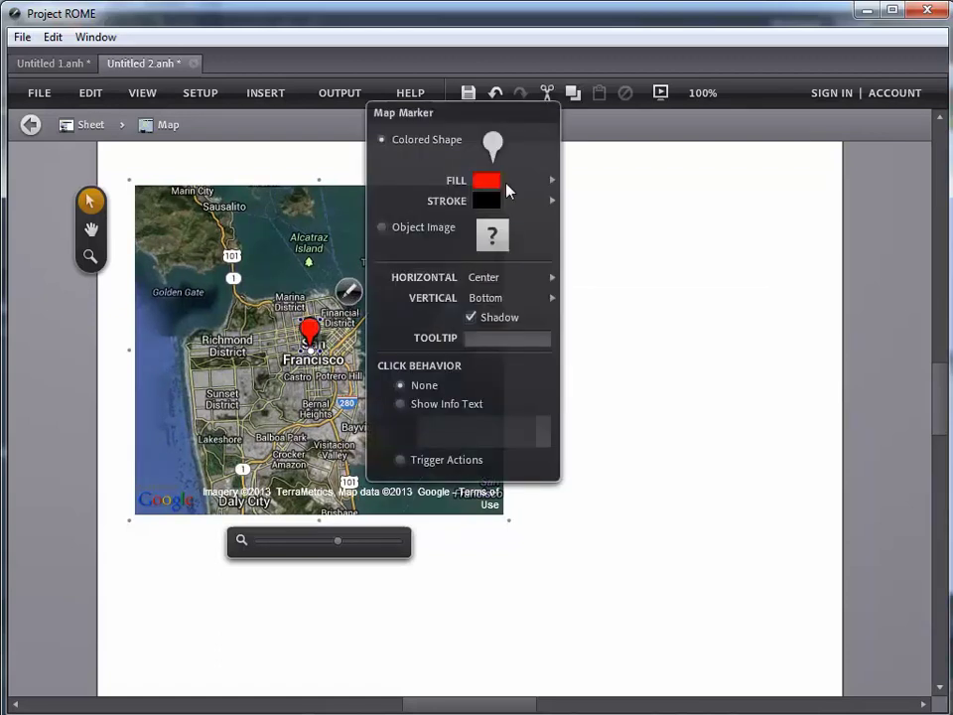
# Give the marker a light-blue fill and a yellow stroke
pyautogui.click(549, 179)
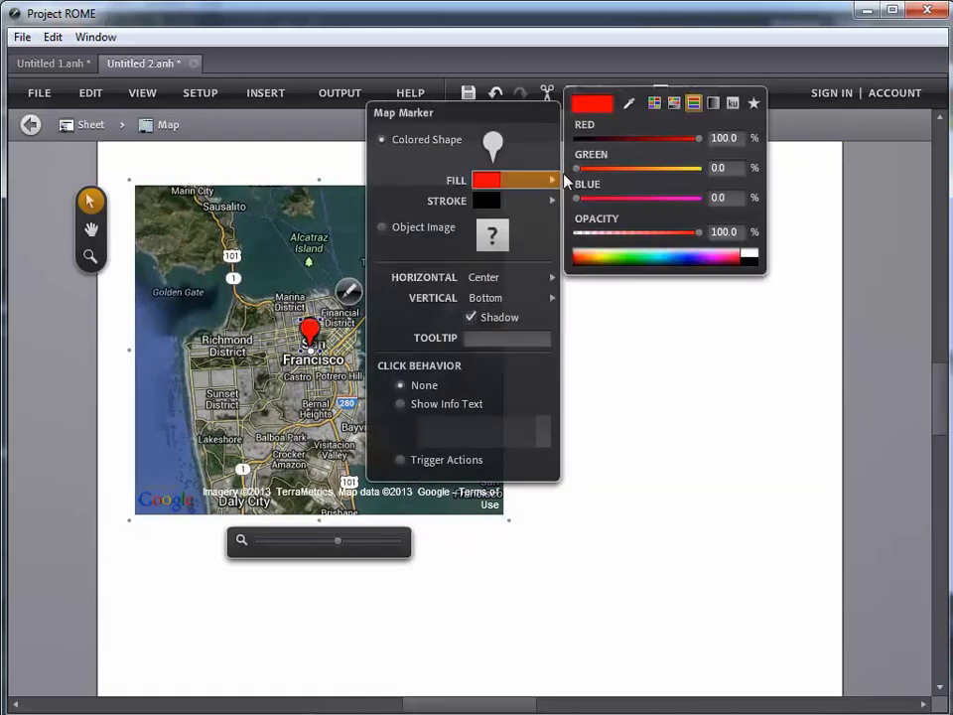
pyautogui.click(628, 104)
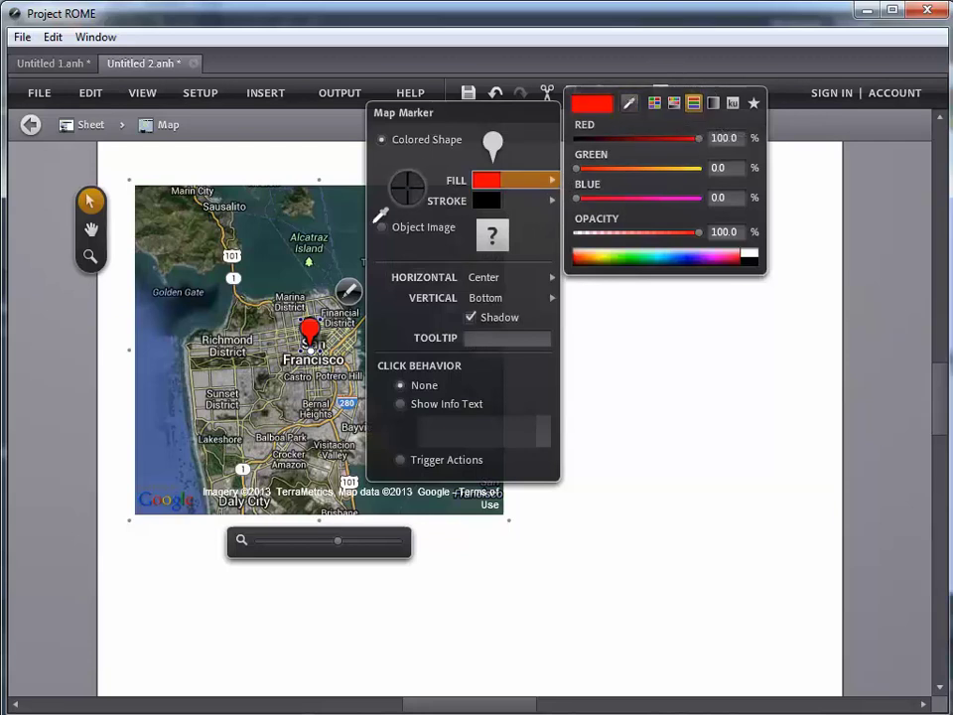
pyautogui.click(266, 255)
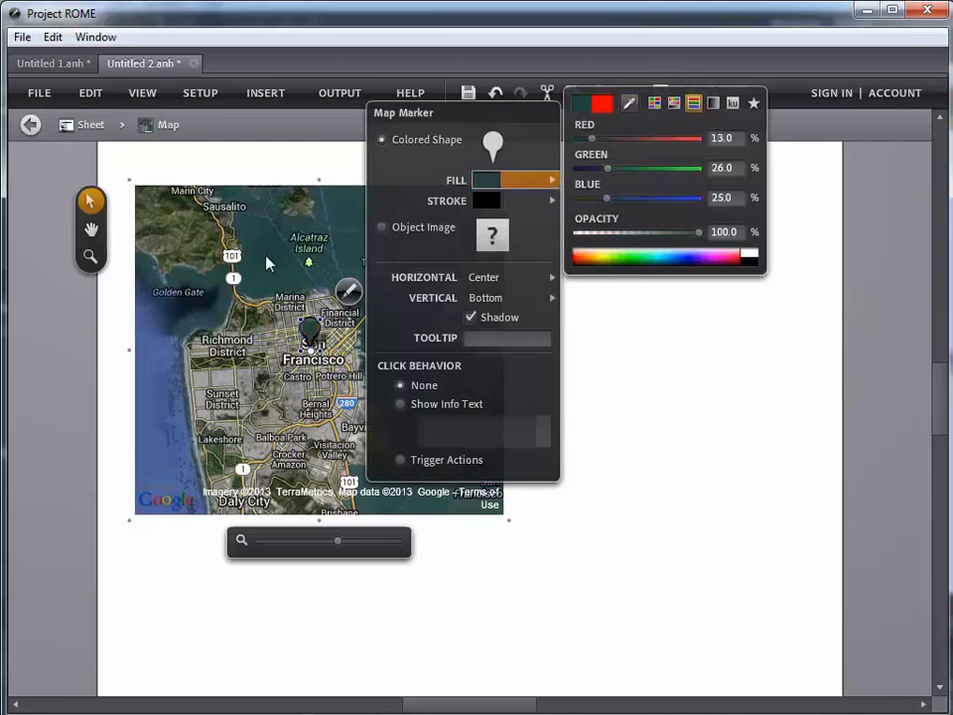
pyautogui.click(534, 203)
pyautogui.click(654, 126)
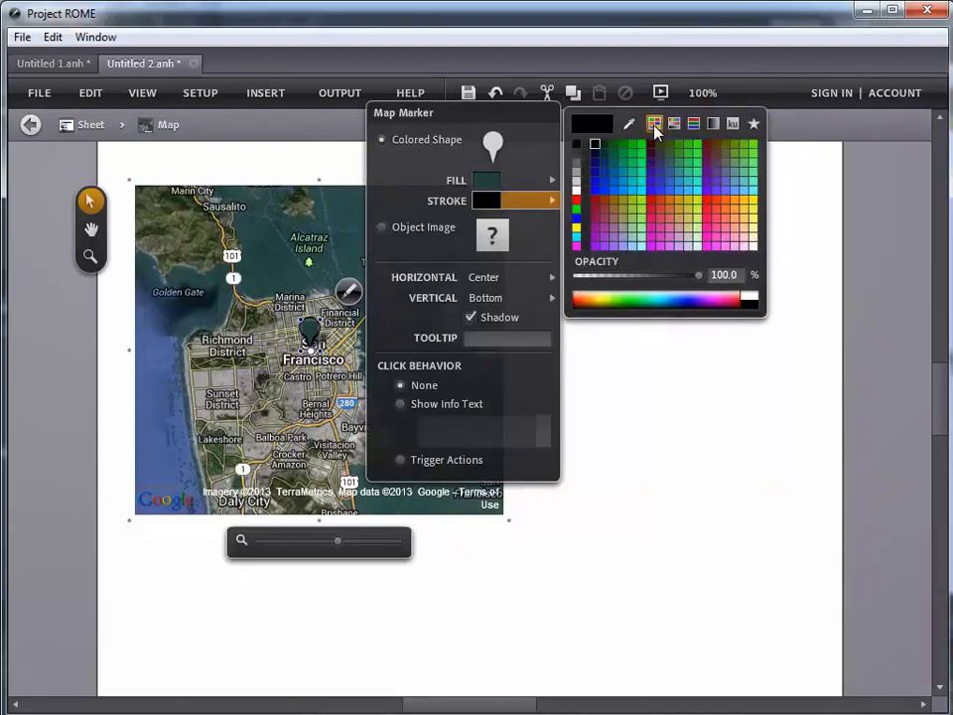
pyautogui.click(752, 211)
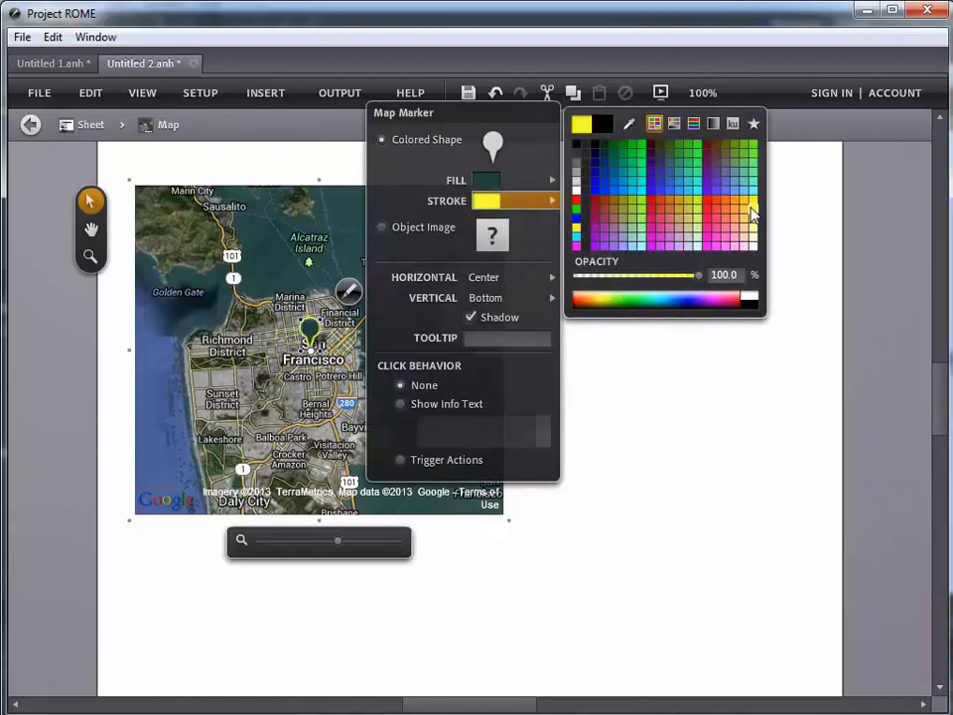
pyautogui.click(539, 182)
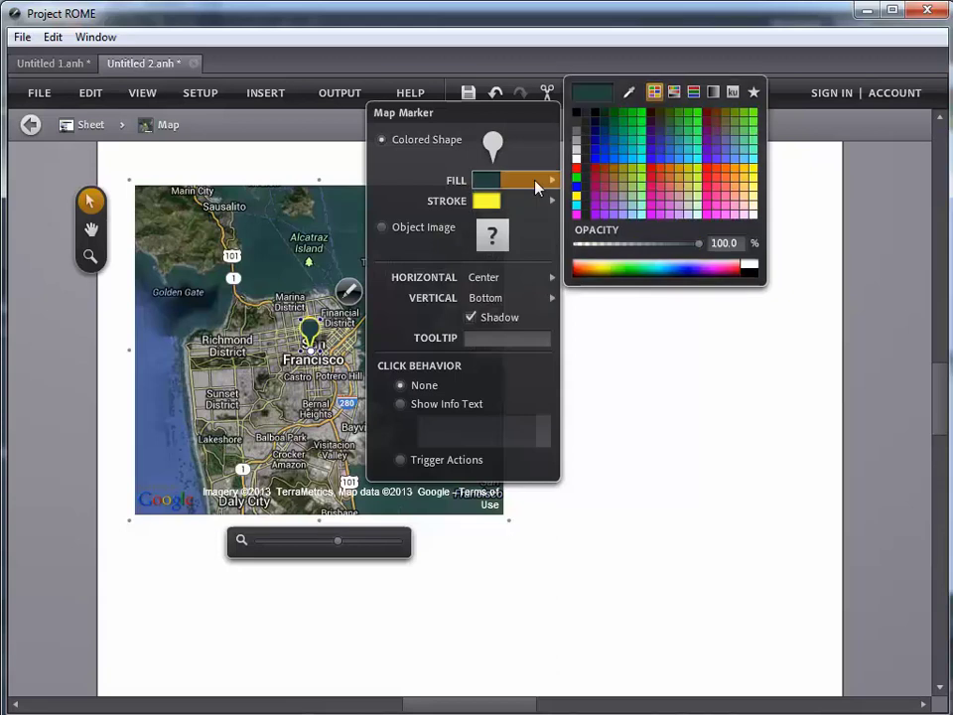
pyautogui.click(631, 159)
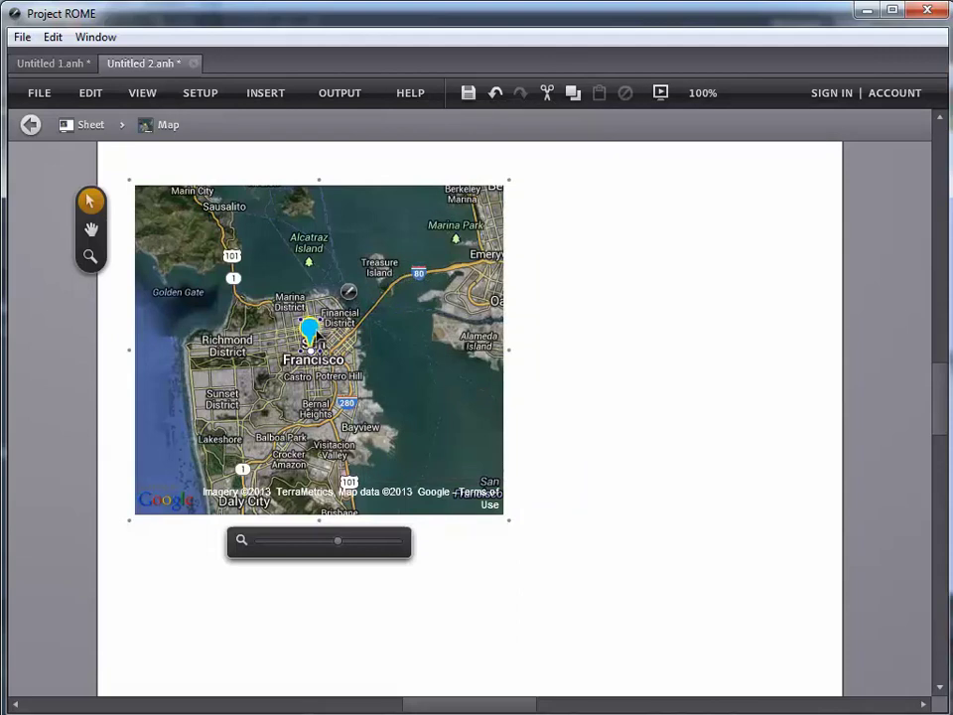
# Set the marker's tooltip to 'San Francisco' and close its settings
pyautogui.click(348, 290)
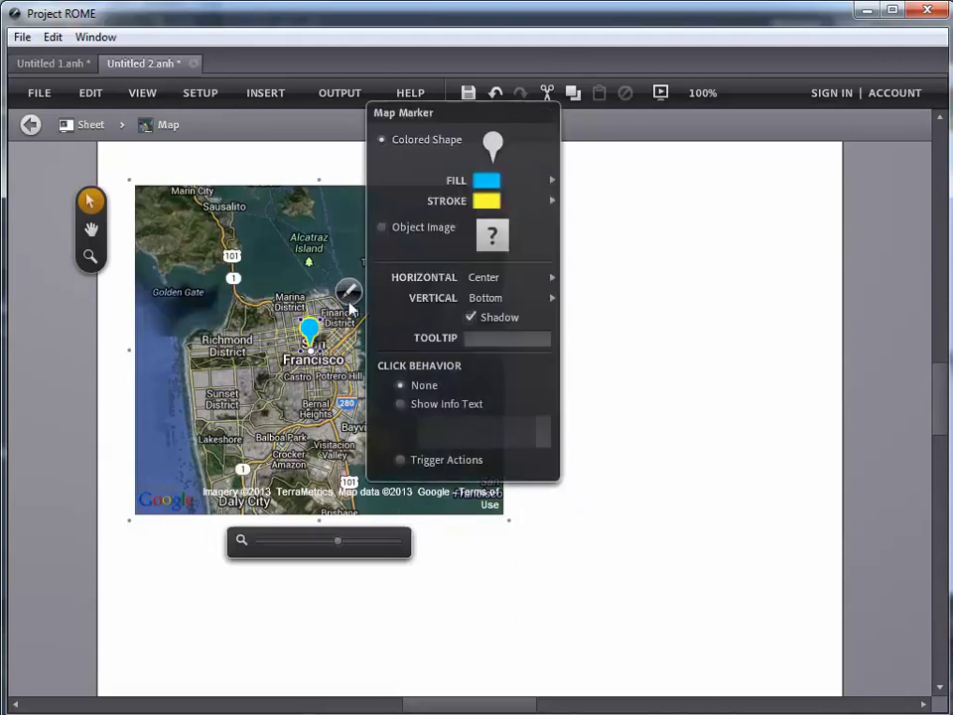
pyautogui.click(480, 340)
pyautogui.write('San')
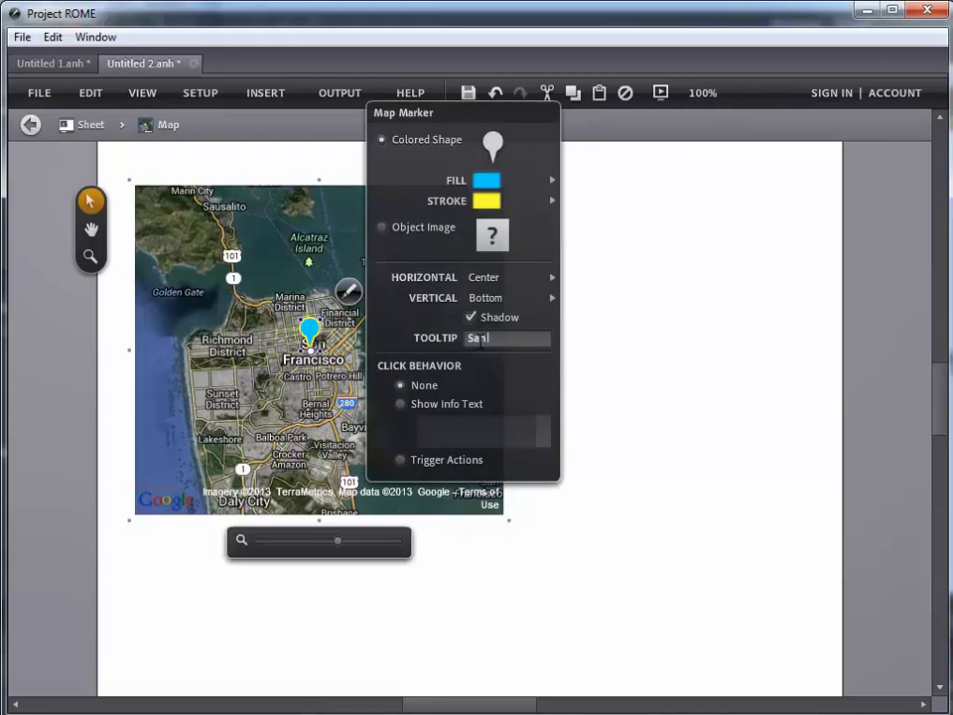
pyautogui.write(' Franci')
pyautogui.press('BackSpace')
pyautogui.write('cisco')
pyautogui.click(627, 423)
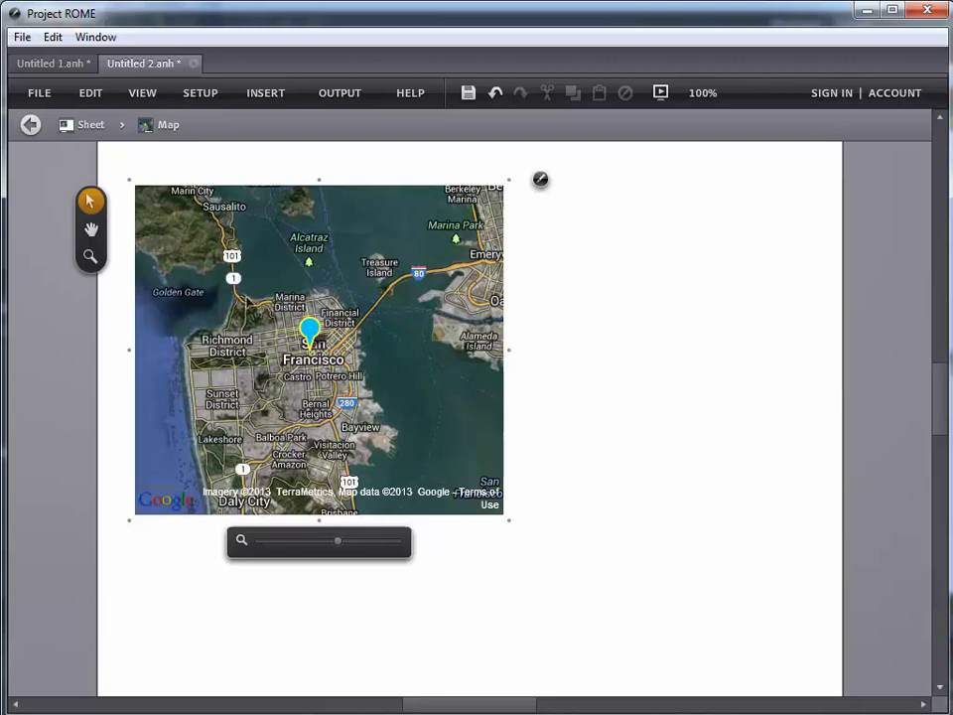
# Exit map editing, preview the page, and pan the map to show more of the bay
pyautogui.click(84, 132)
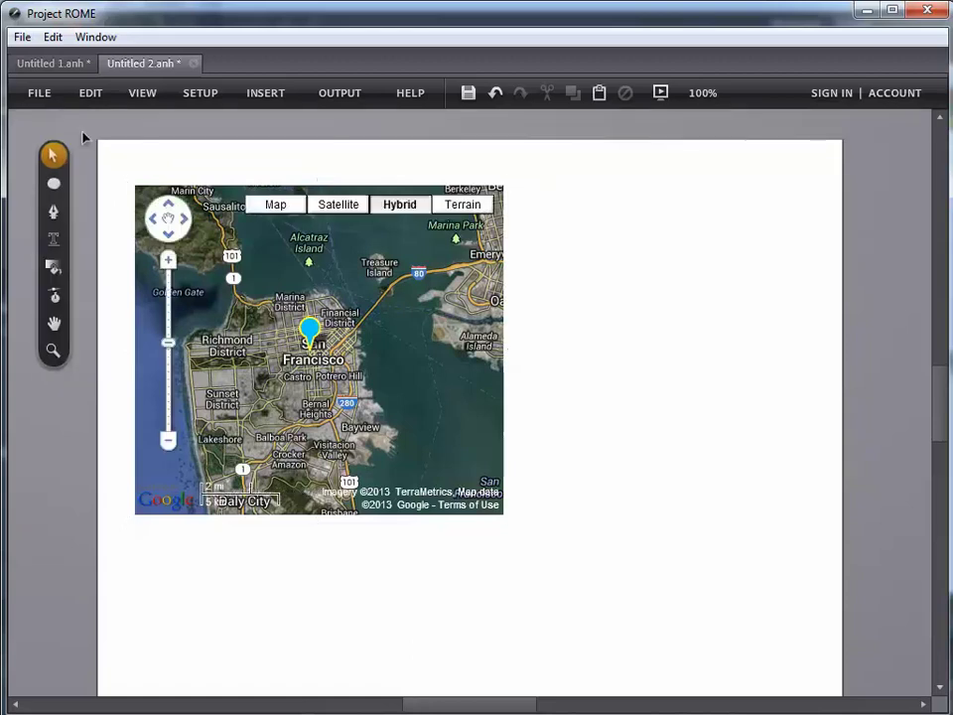
pyautogui.click(702, 92)
pyautogui.click(661, 92)
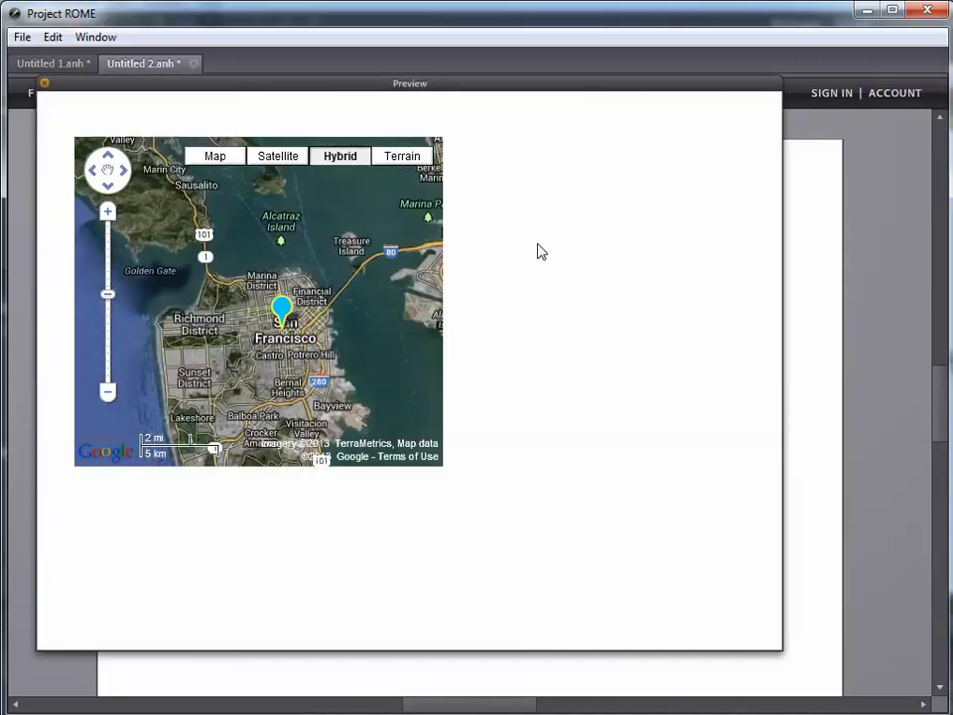
pyautogui.moveTo(333, 330); pyautogui.dragTo(329, 358)
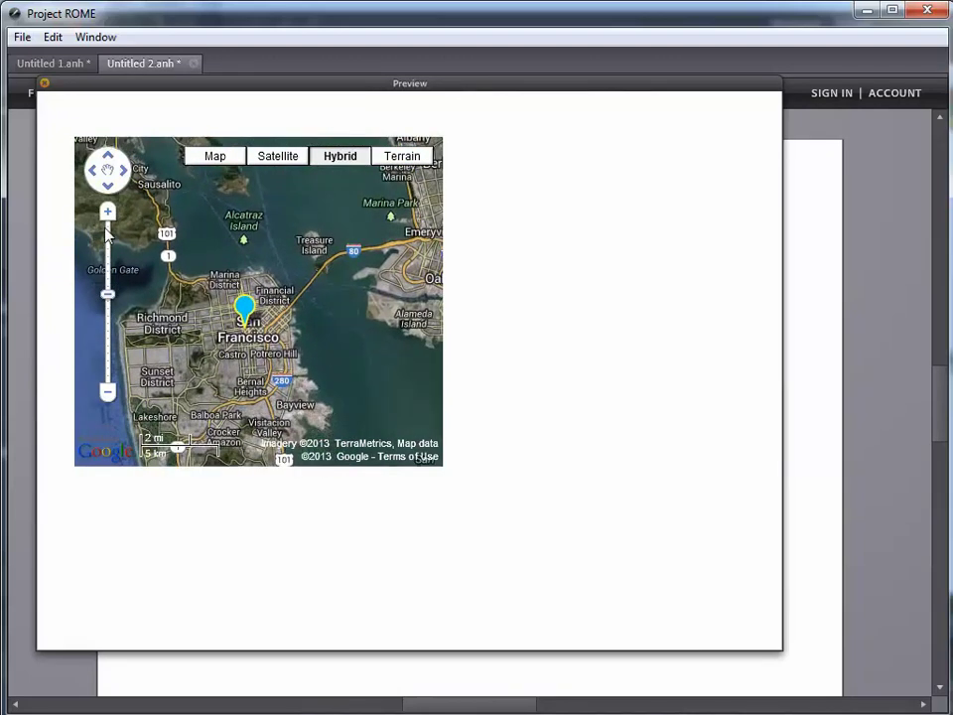
# Zoom the preview map out to California, then in to street level, then back to the Bay view
pyautogui.click(111, 390)
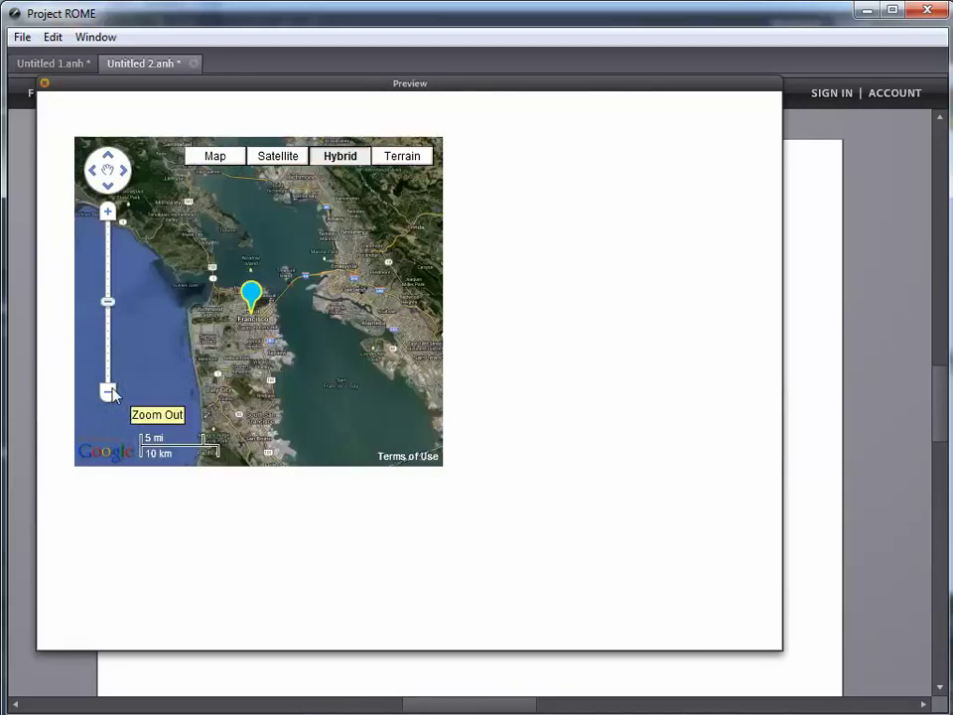
pyautogui.click(110, 391)
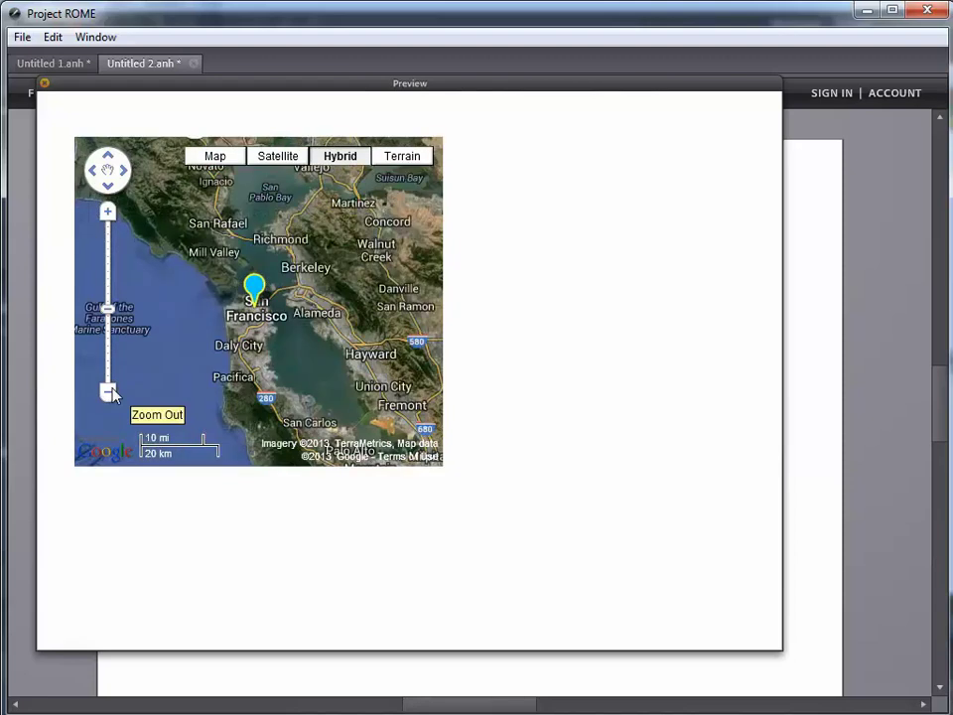
pyautogui.click(110, 391)
pyautogui.click(111, 391)
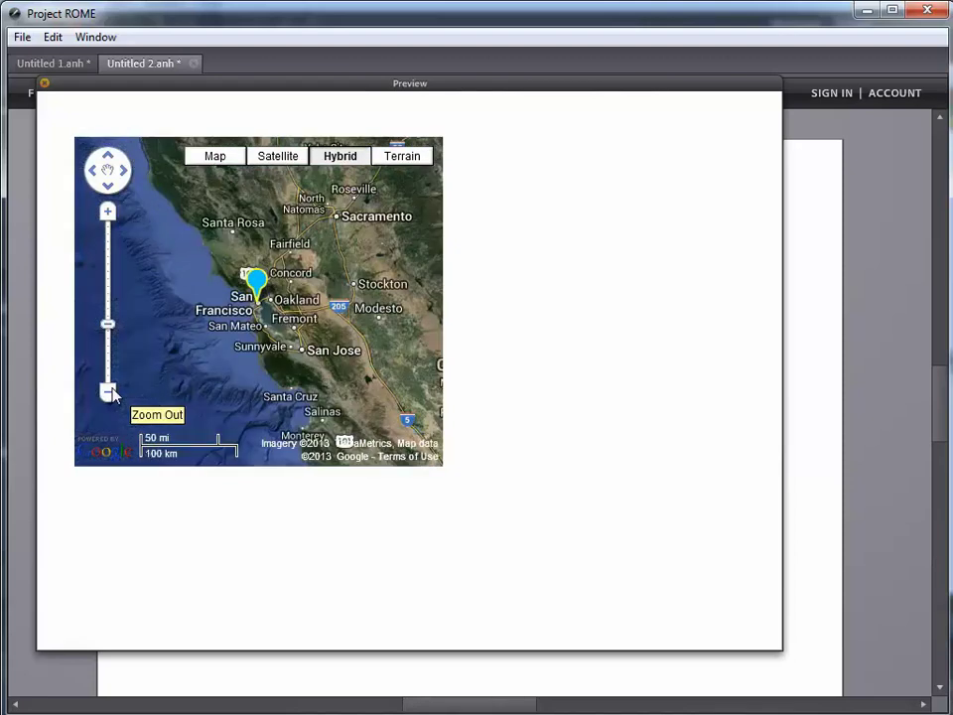
pyautogui.click(110, 391)
pyautogui.click(110, 391)
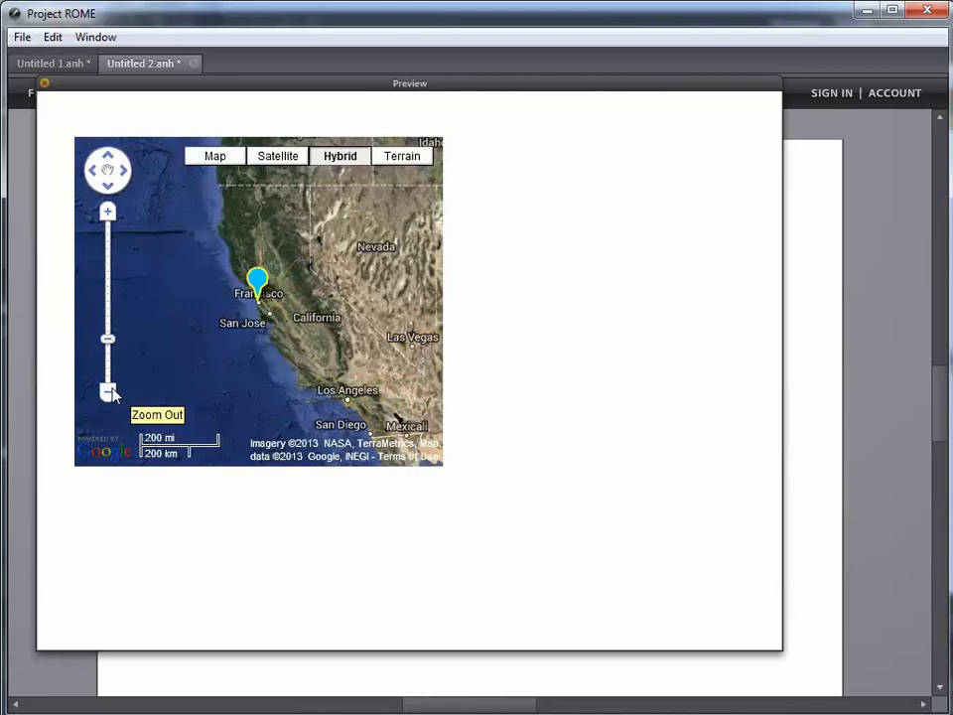
pyautogui.click(111, 391)
pyautogui.click(106, 353)
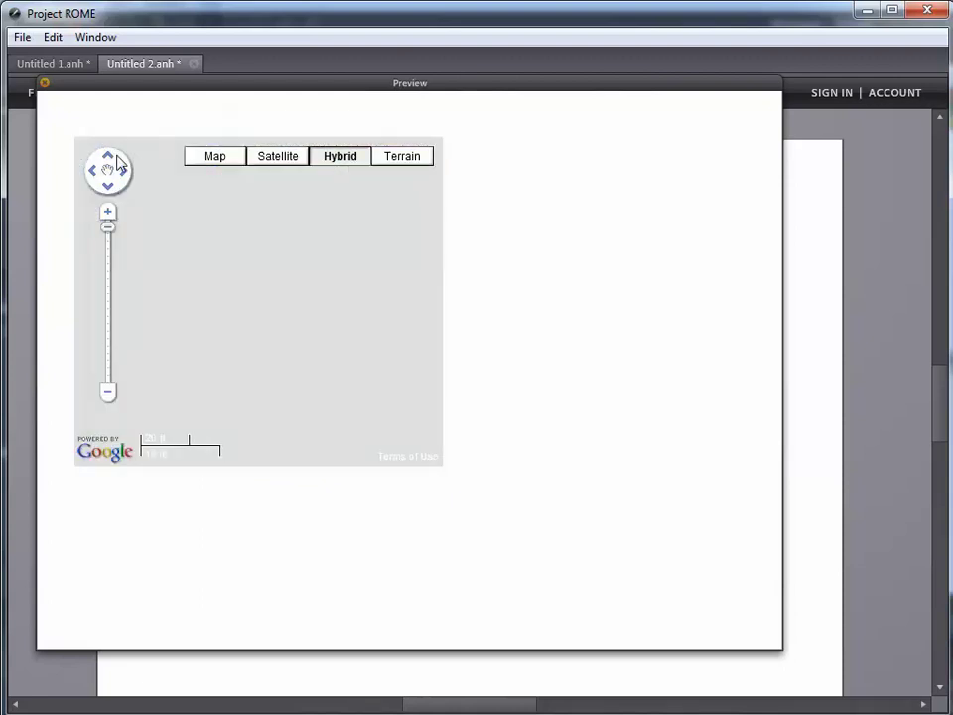
pyautogui.moveTo(110, 225); pyautogui.dragTo(109, 248)
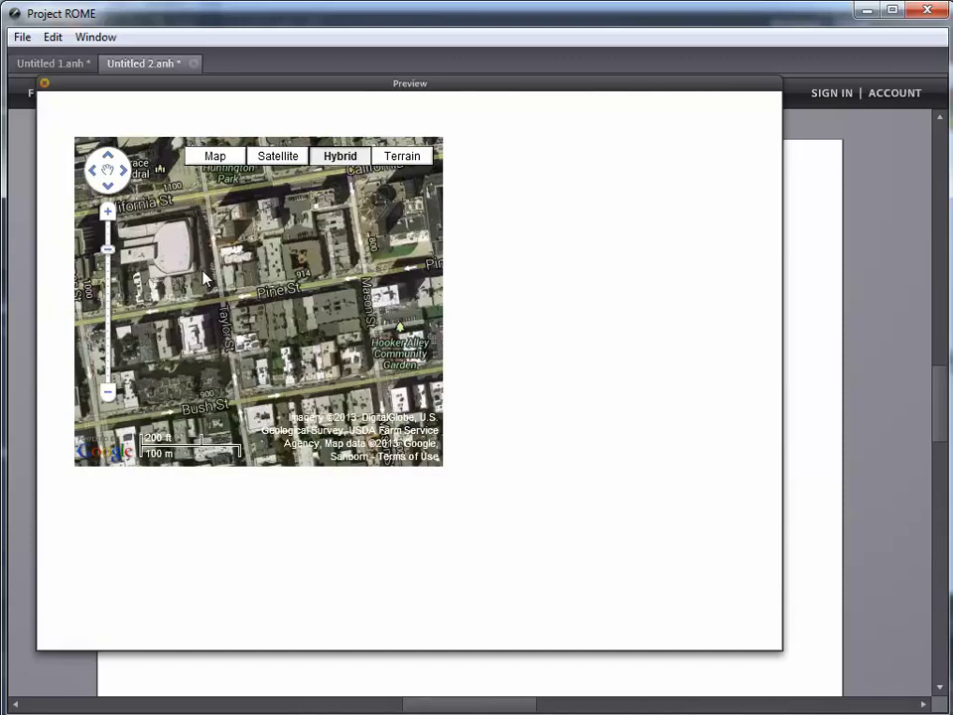
pyautogui.moveTo(203, 278); pyautogui.dragTo(259, 437)
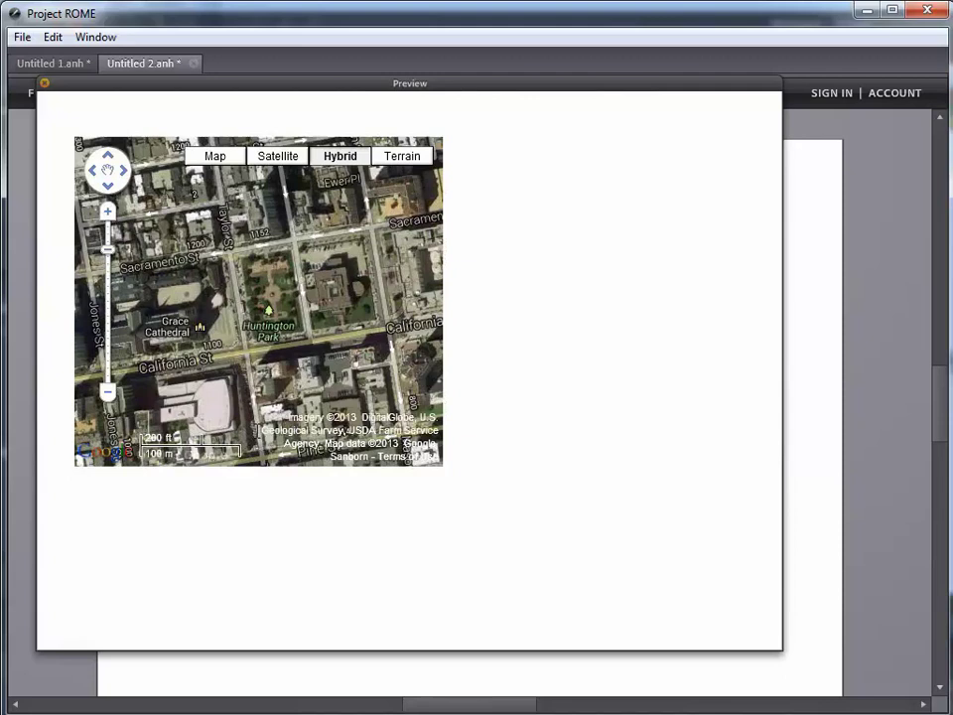
pyautogui.click(108, 298)
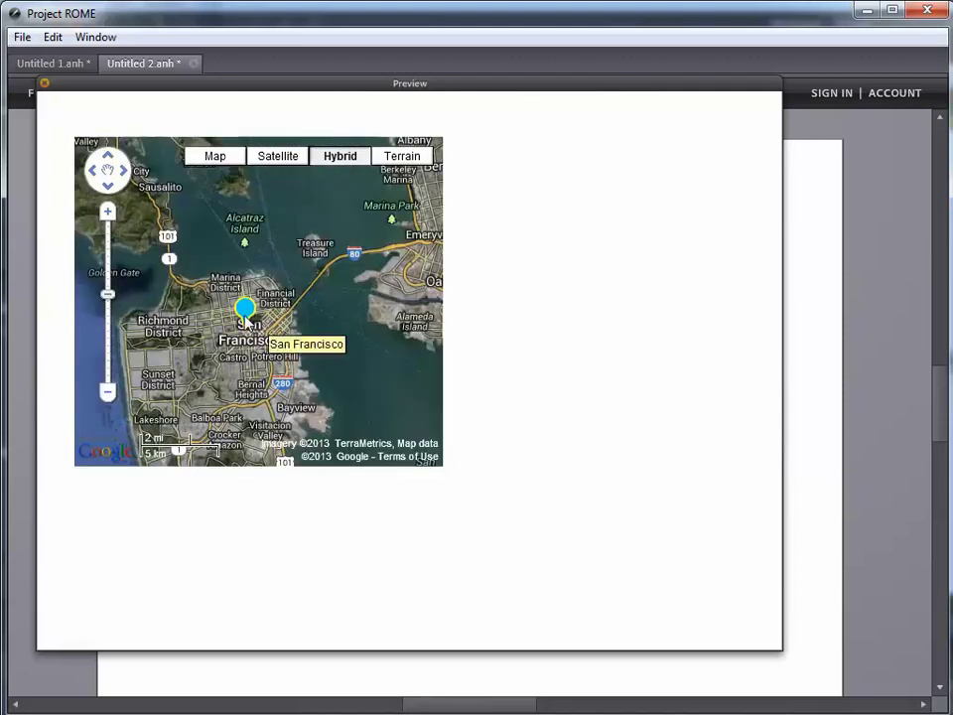
pyautogui.moveTo(270, 300); pyautogui.dragTo(276, 290)
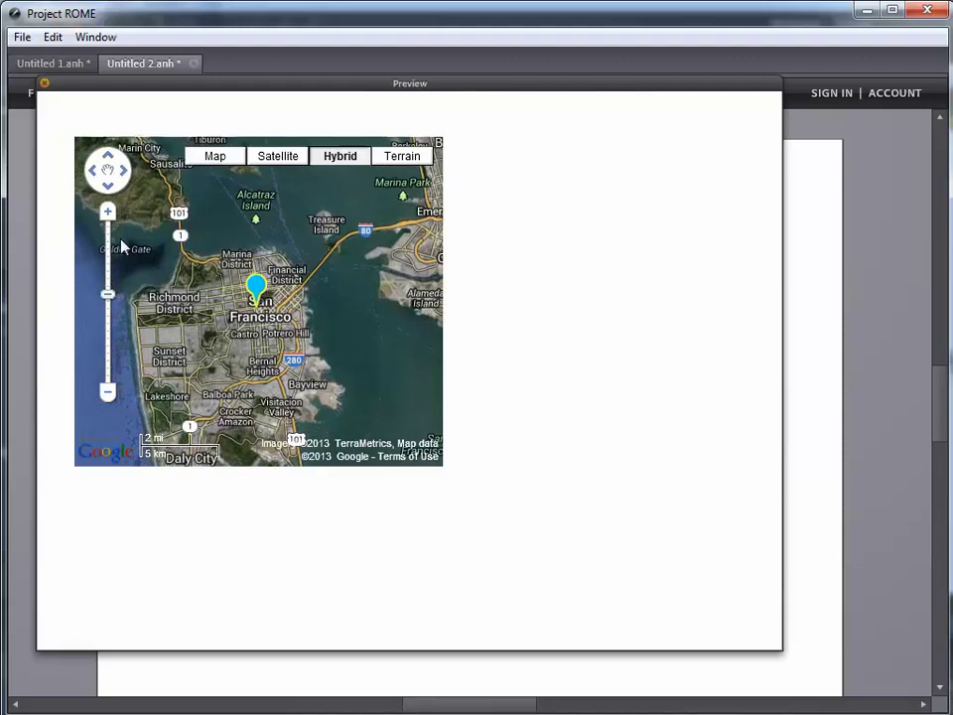
# Zoom the preview map in to street level around Civic Center, scale 100 ft
pyautogui.click(107, 212)
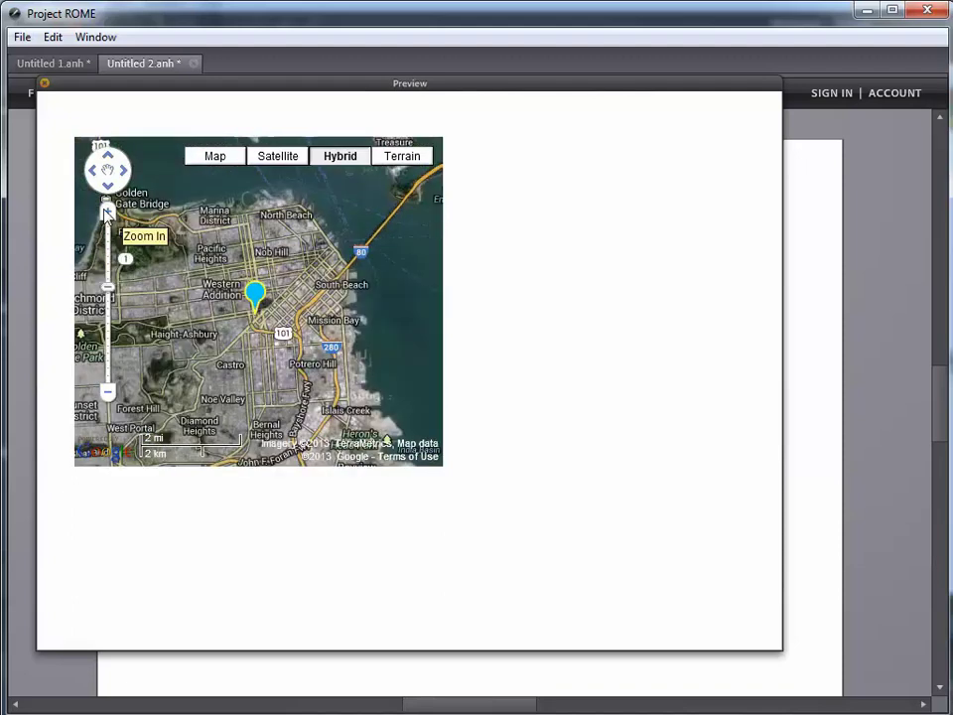
pyautogui.click(107, 211)
pyautogui.click(108, 212)
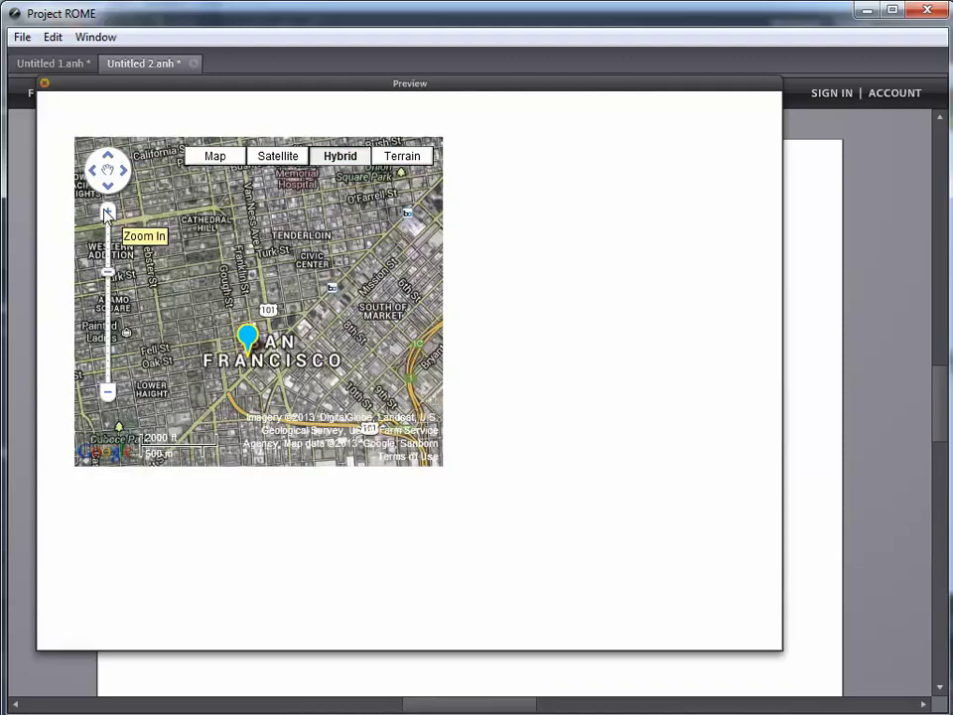
pyautogui.click(107, 211)
pyautogui.click(107, 212)
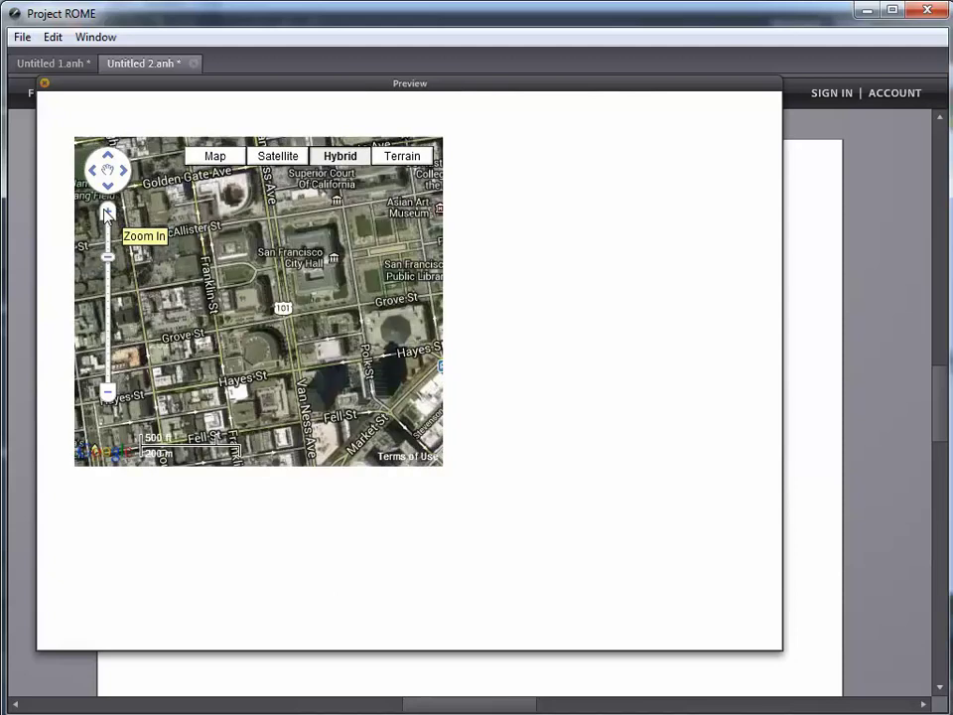
pyautogui.click(107, 211)
pyautogui.click(107, 211)
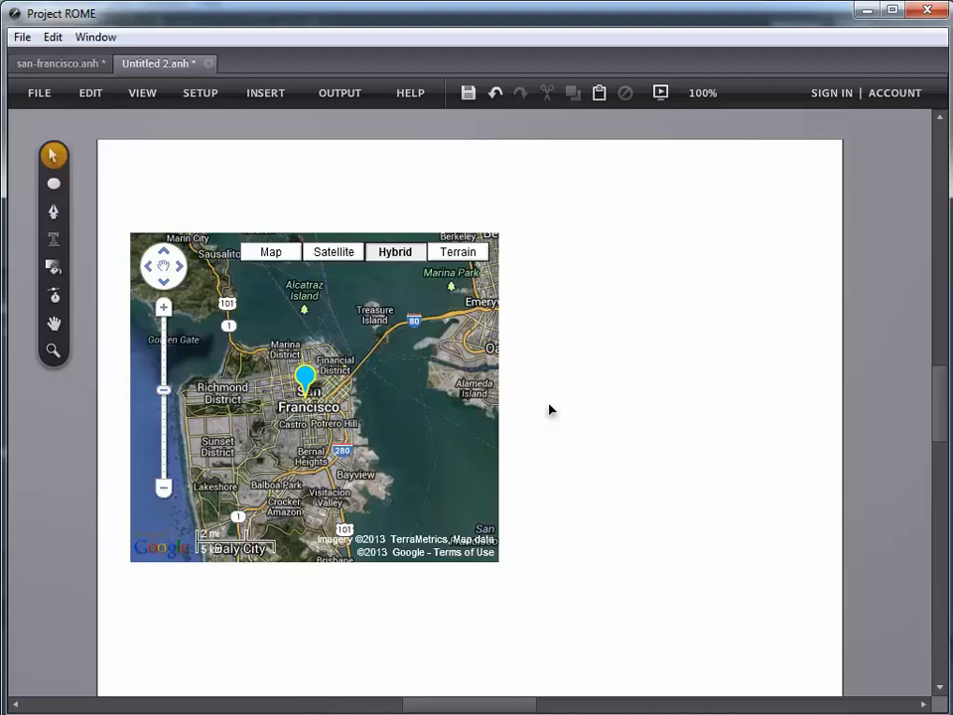
# Search web media for 'golden gate bridge' and open the GoldenGateBridge BakerBeach MC.jpg details
pyautogui.click(264, 94)
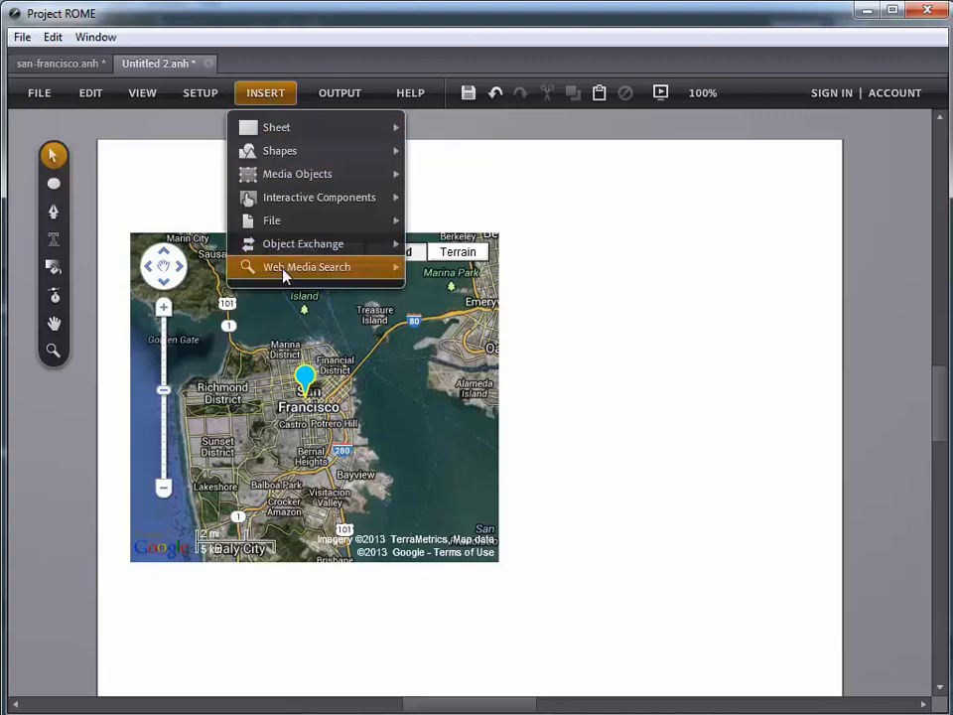
pyautogui.moveTo(286, 275)
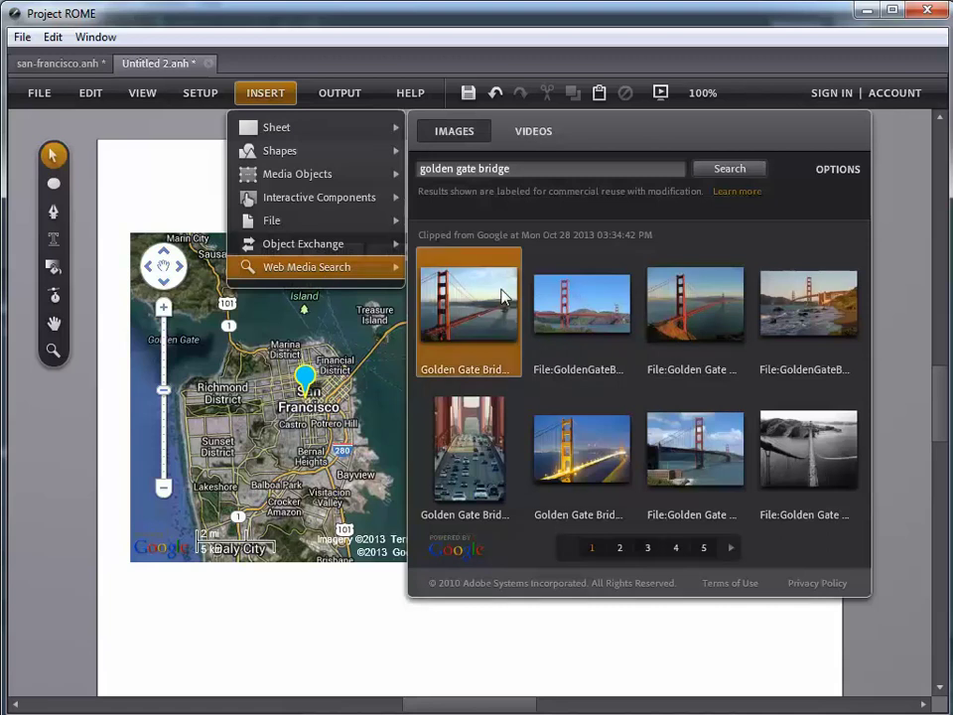
pyautogui.click(802, 309)
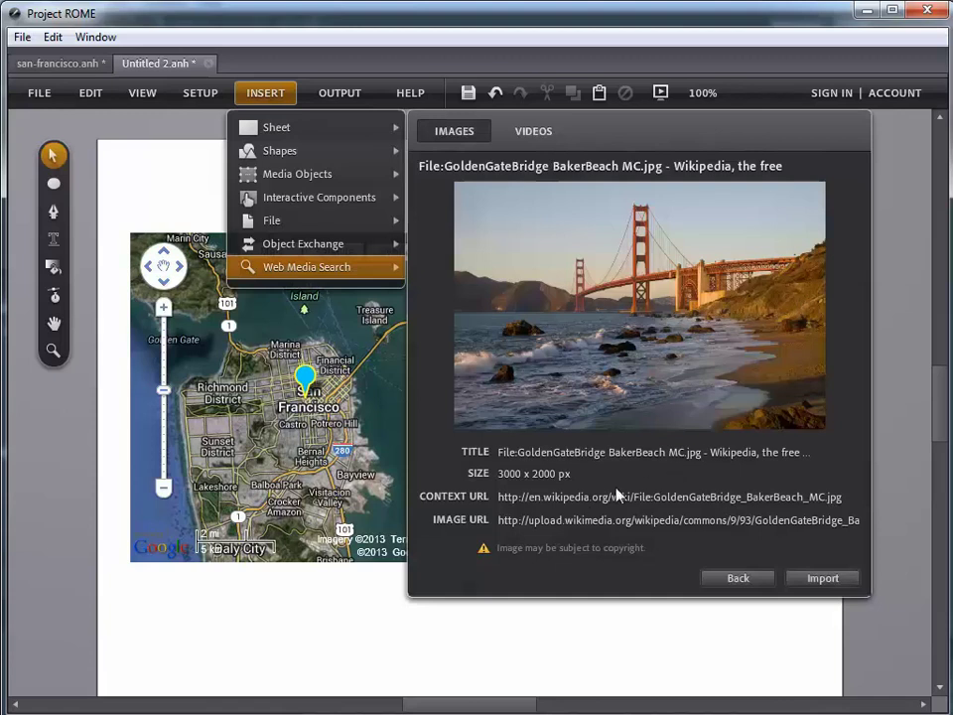
pyautogui.click(594, 521)
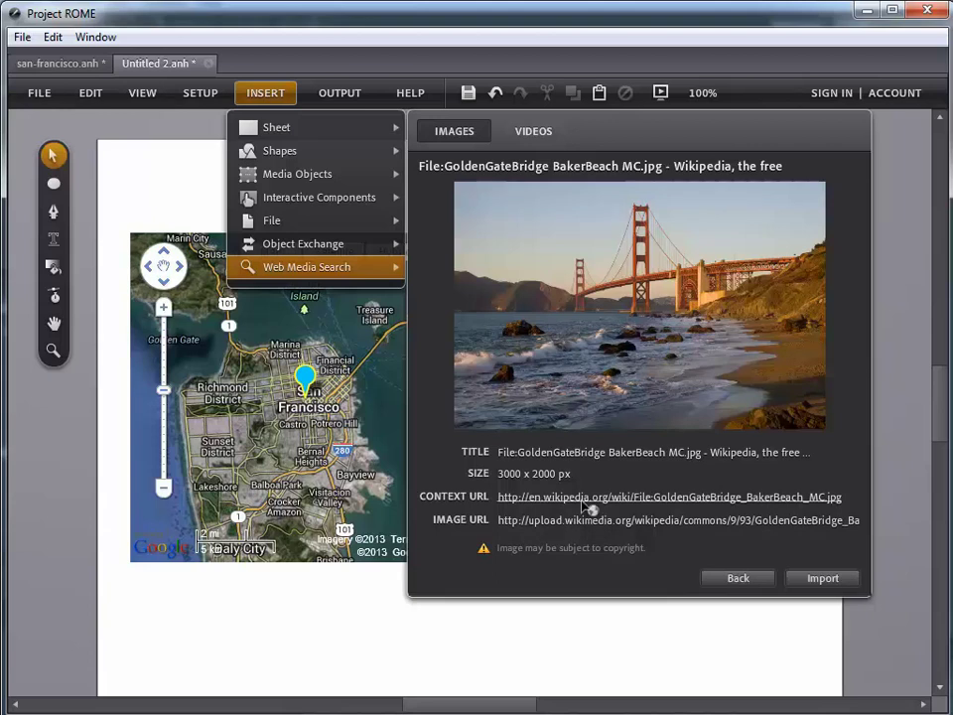
# Import the Golden Gate Bridge photo, resized to fill the page width
pyautogui.click(811, 583)
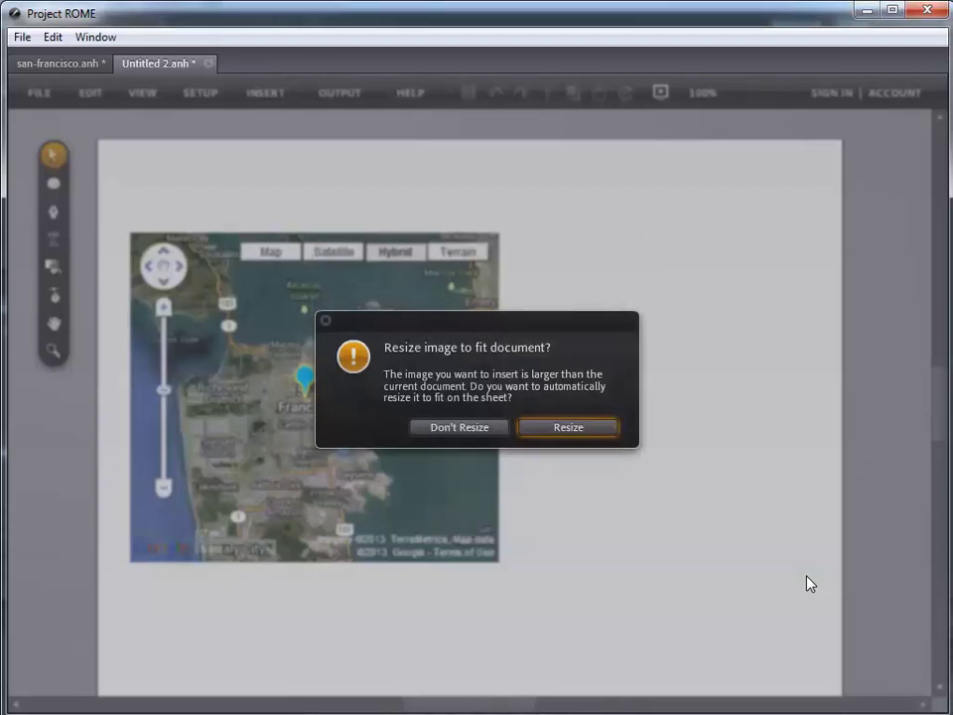
pyautogui.click(569, 428)
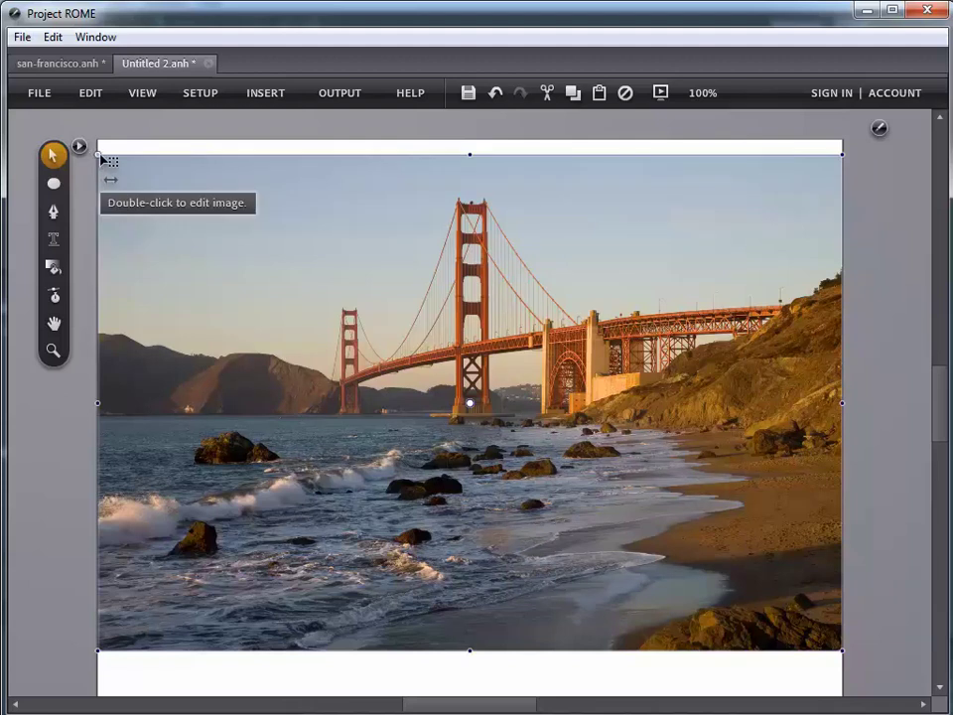
# Shrink the Golden Gate photo to about 55% and place it beside the map
pyautogui.moveTo(101, 157); pyautogui.dragTo(460, 436)
pyautogui.moveTo(692, 532); pyautogui.dragTo(677, 249)
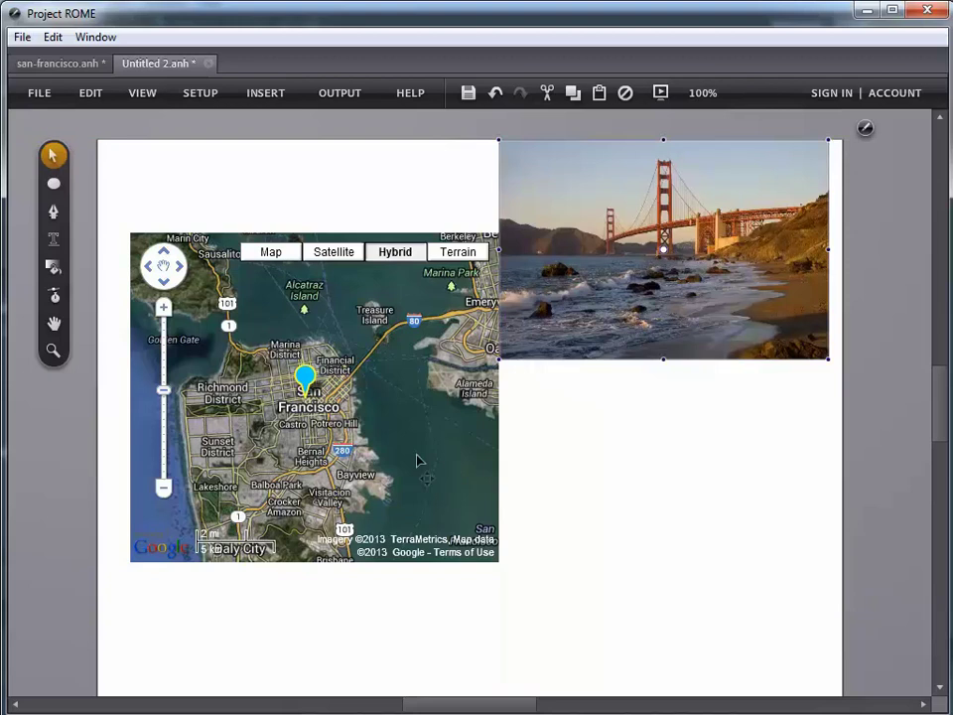
pyautogui.moveTo(418, 460); pyautogui.dragTo(401, 424)
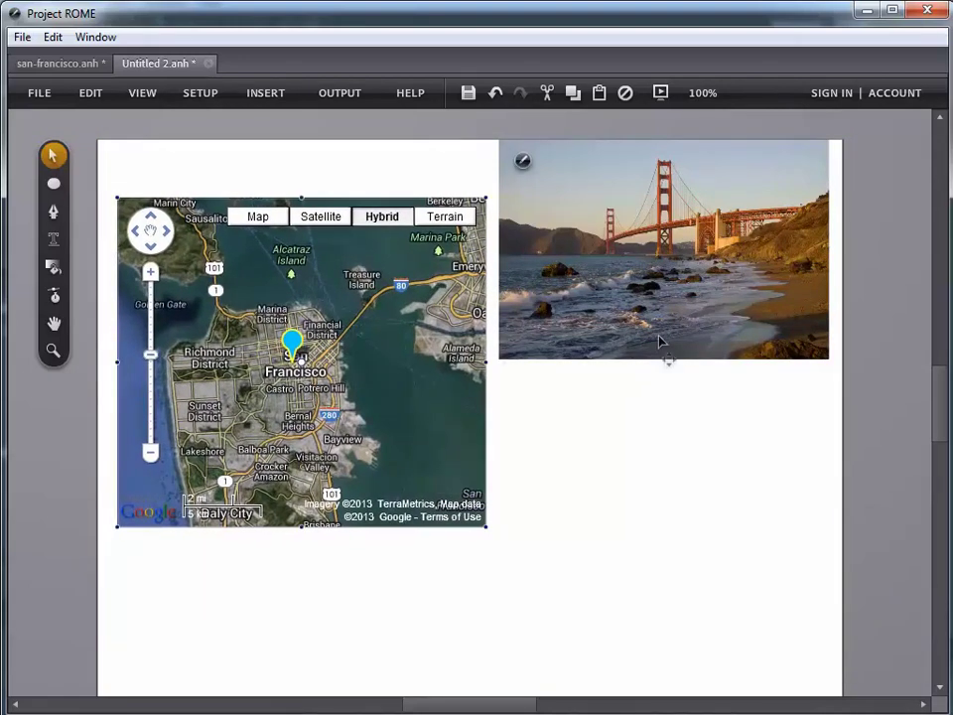
# Tilt the Golden Gate photo about 5° clockwise, overlapping the map's right edge
pyautogui.moveTo(658, 341); pyautogui.dragTo(656, 365)
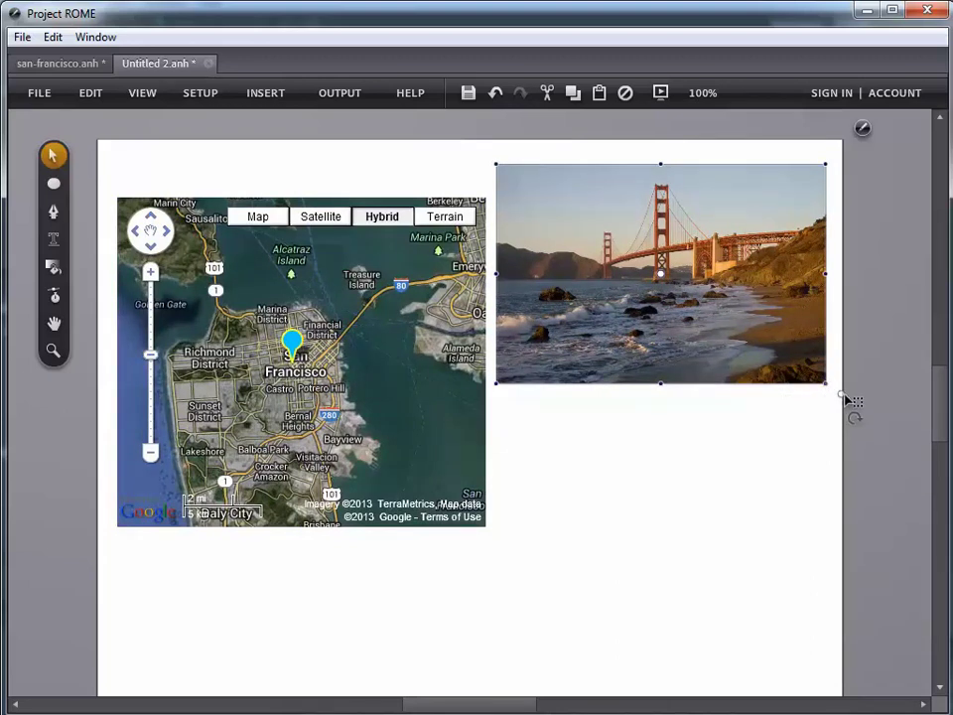
pyautogui.moveTo(845, 399); pyautogui.dragTo(822, 398)
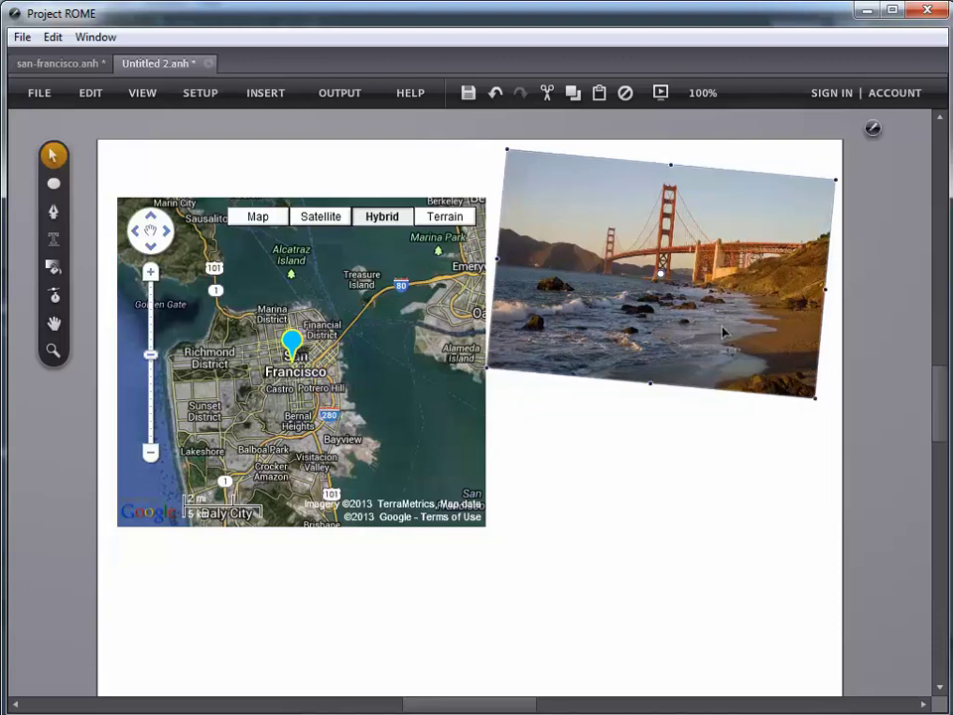
pyautogui.moveTo(723, 332); pyautogui.dragTo(700, 369)
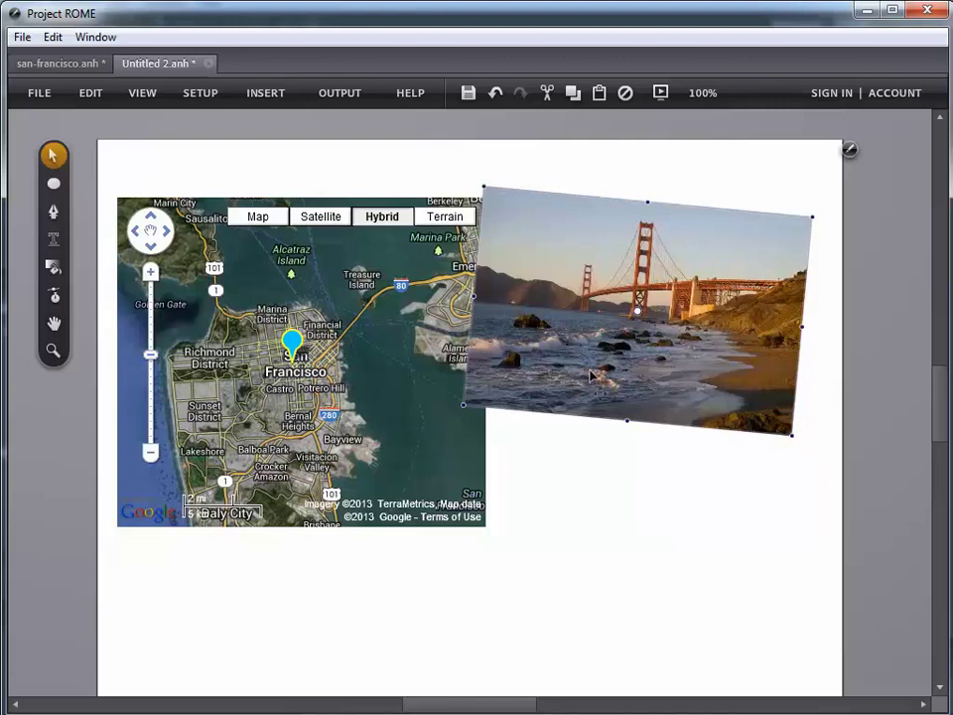
# Bring the map to the front so it covers the Golden Gate photo's left edge
pyautogui.click(587, 496)
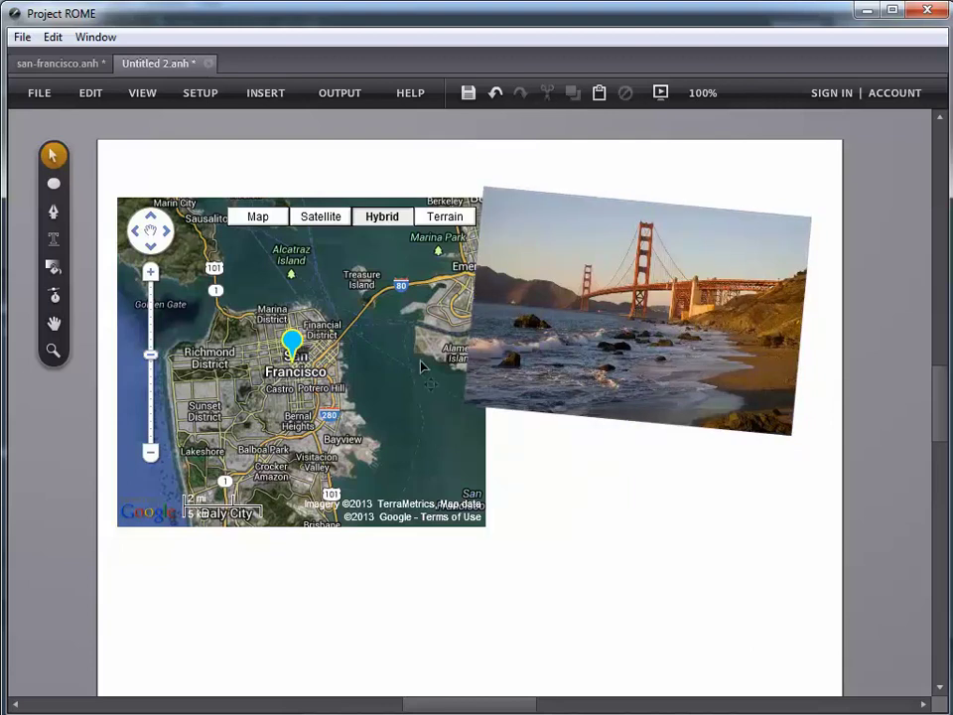
pyautogui.click(427, 369)
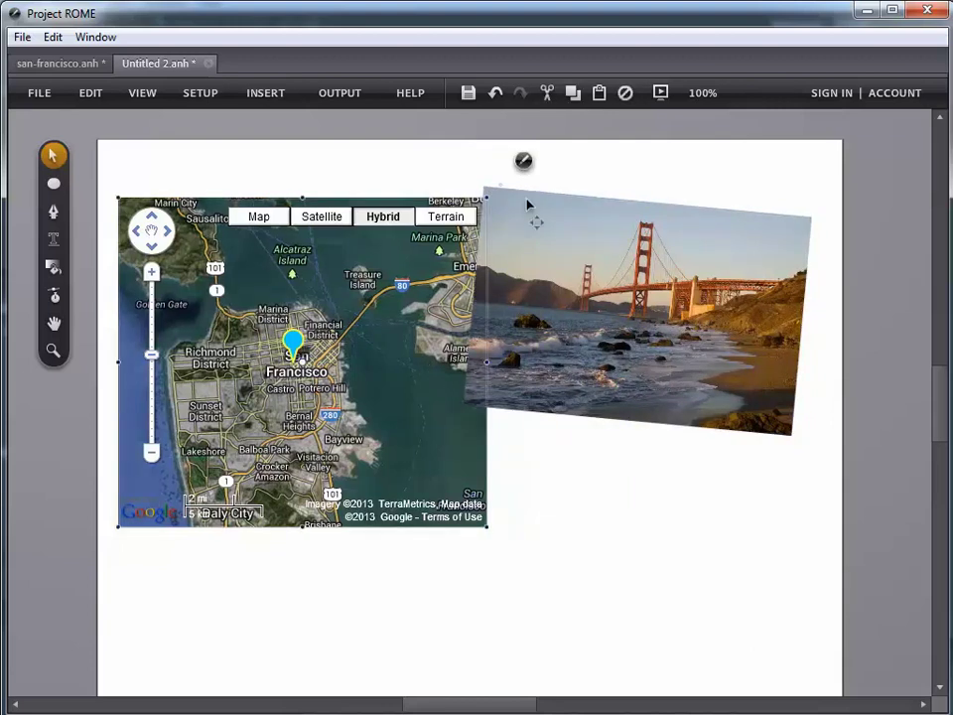
pyautogui.click(523, 161)
pyautogui.moveTo(563, 223)
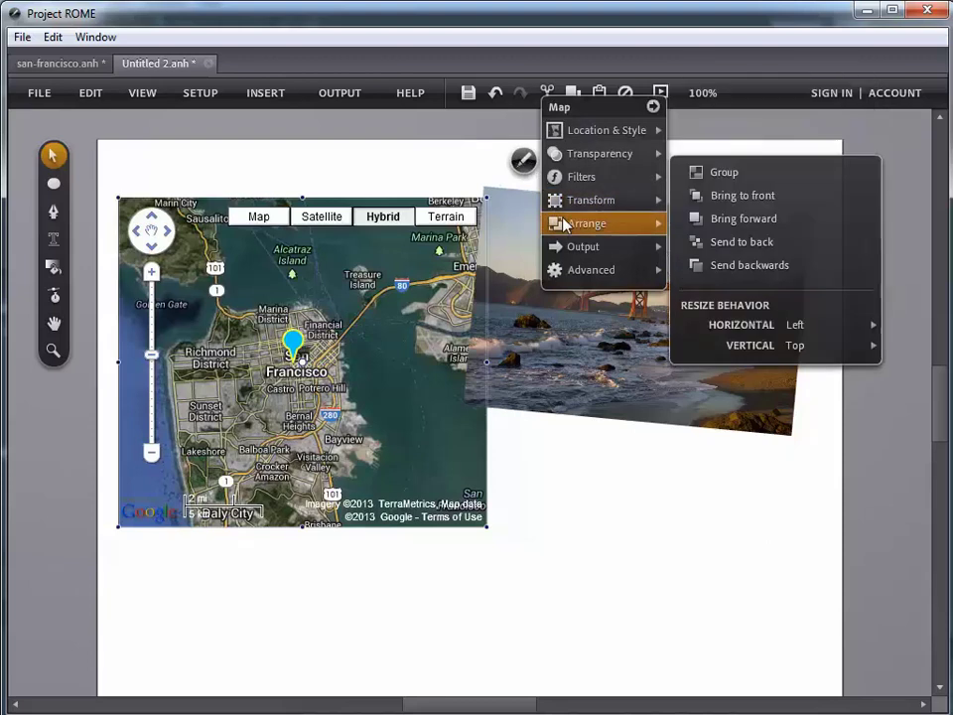
pyautogui.click(739, 196)
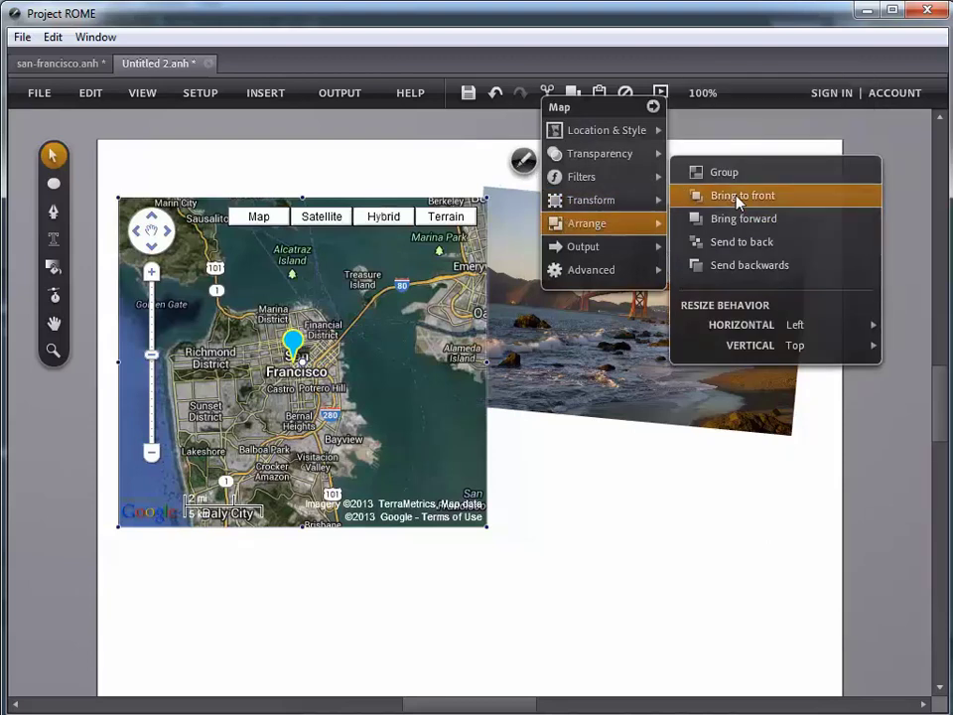
pyautogui.click(561, 434)
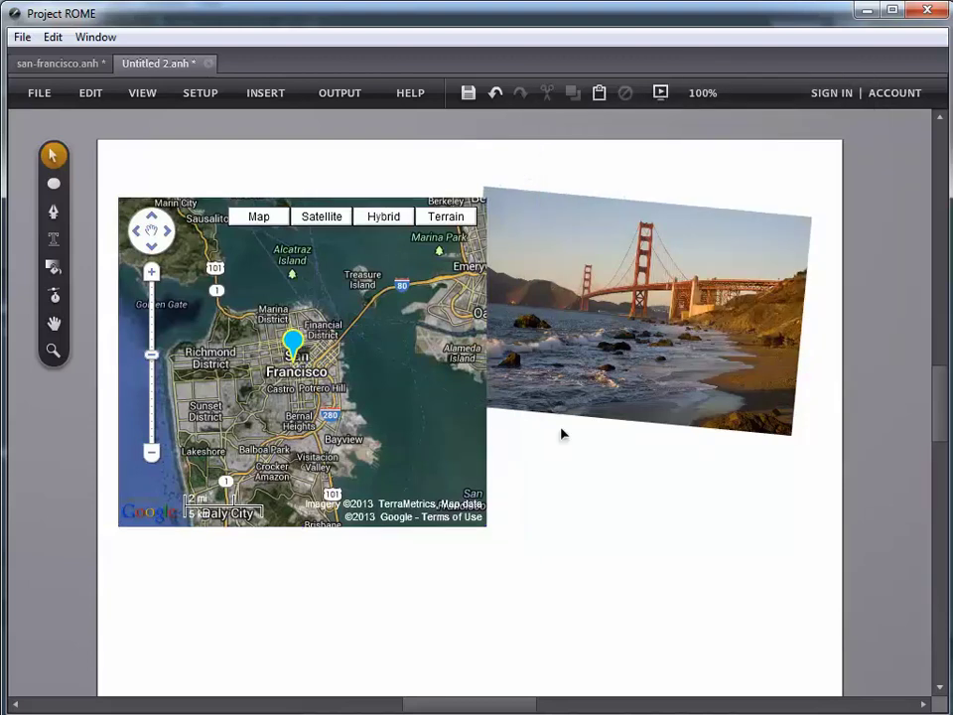
# Search web media for 'san francisco' and open the 3000 x 2058 px cable car photo
pyautogui.click(275, 97)
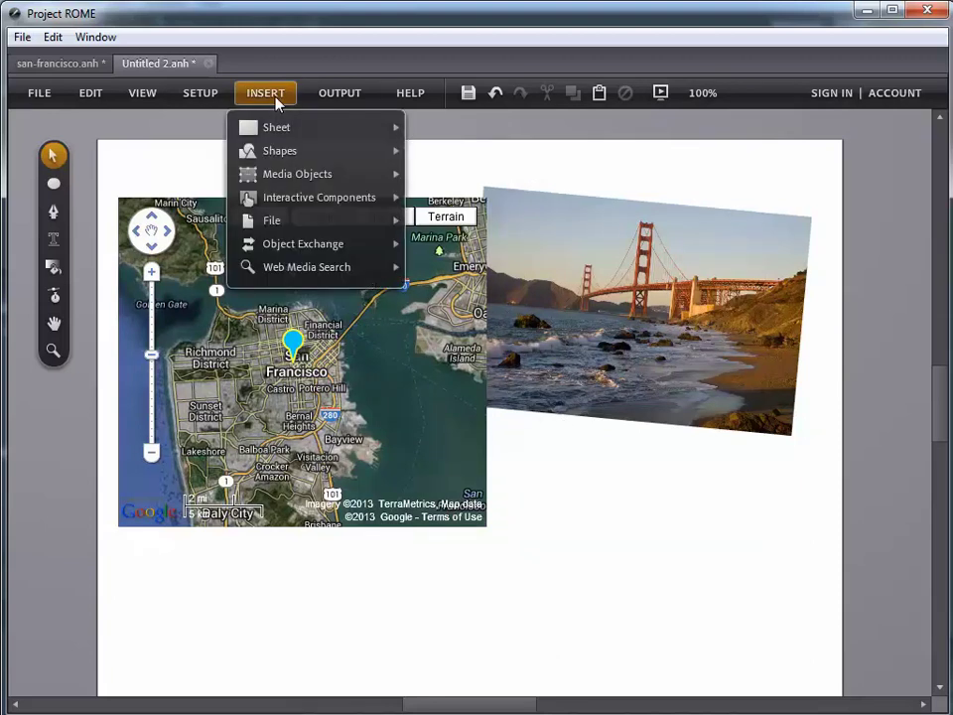
pyautogui.moveTo(303, 141)
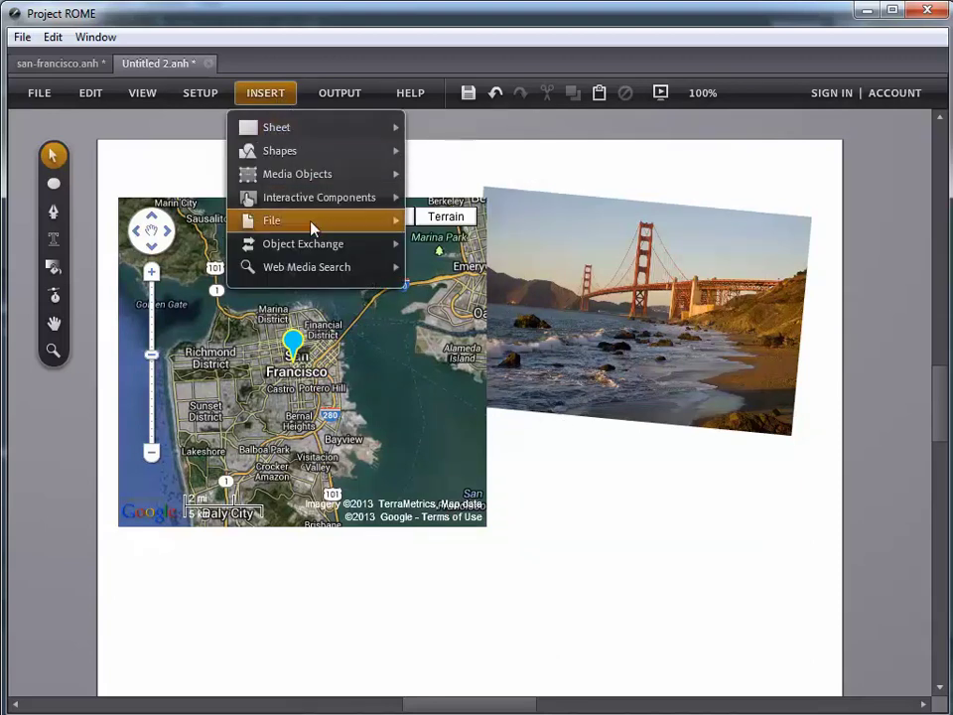
pyautogui.moveTo(319, 270)
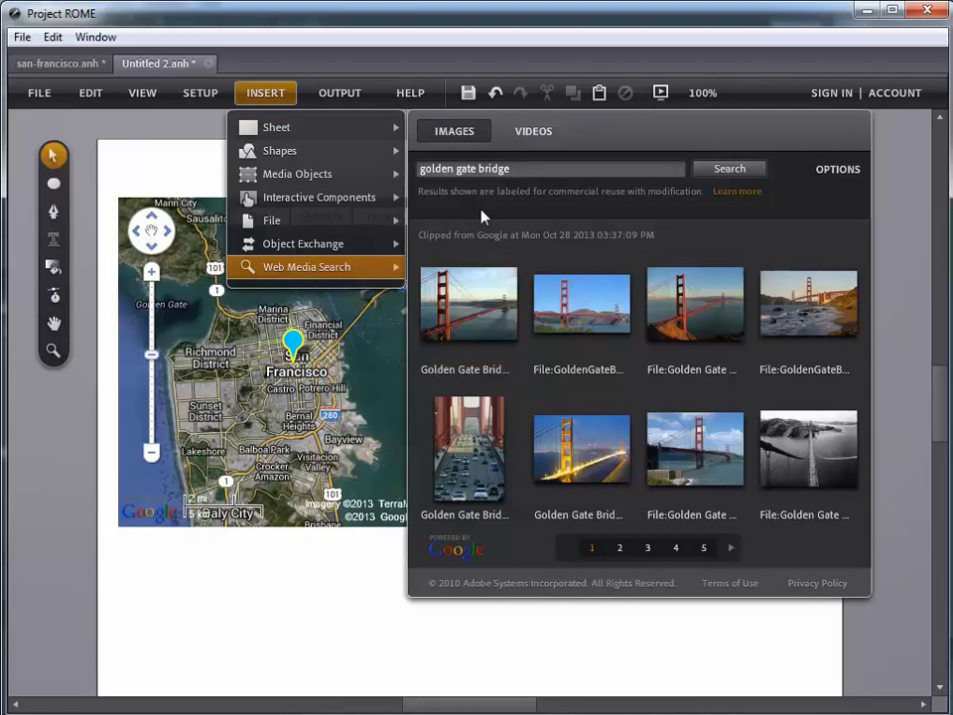
pyautogui.tripleClick(519, 168)
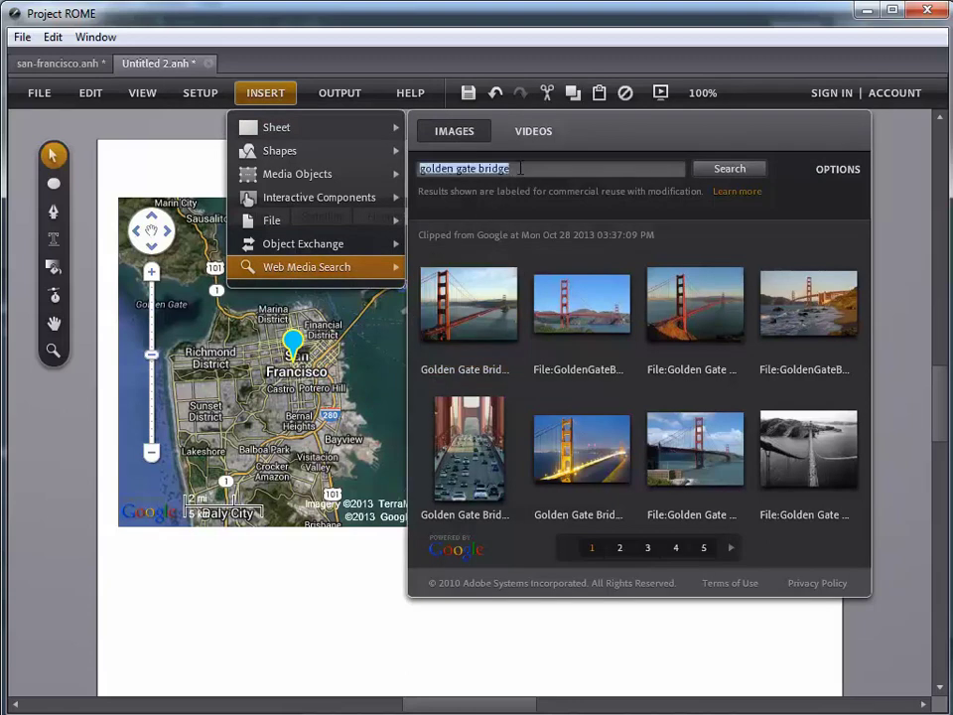
pyautogui.write('san f')
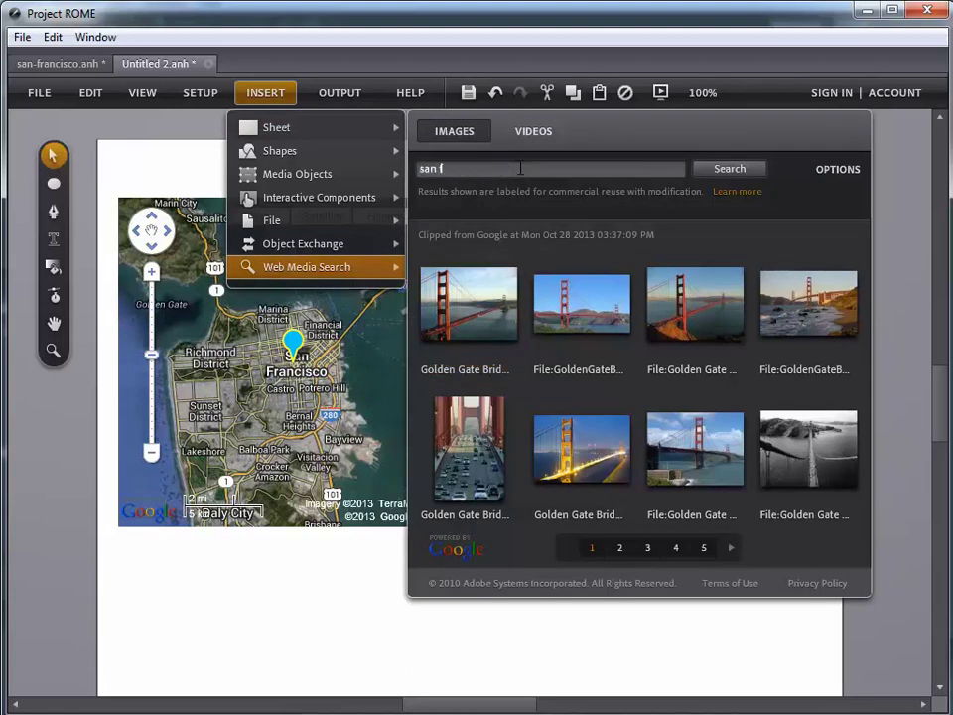
pyautogui.write('rancisco')
pyautogui.press('Return')
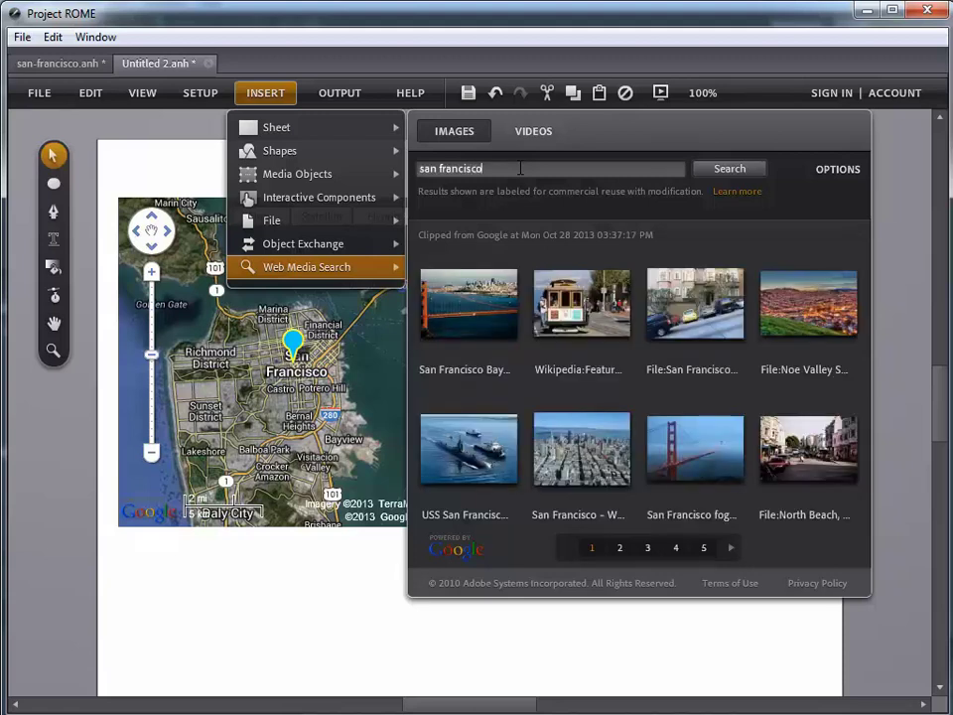
pyautogui.click(589, 305)
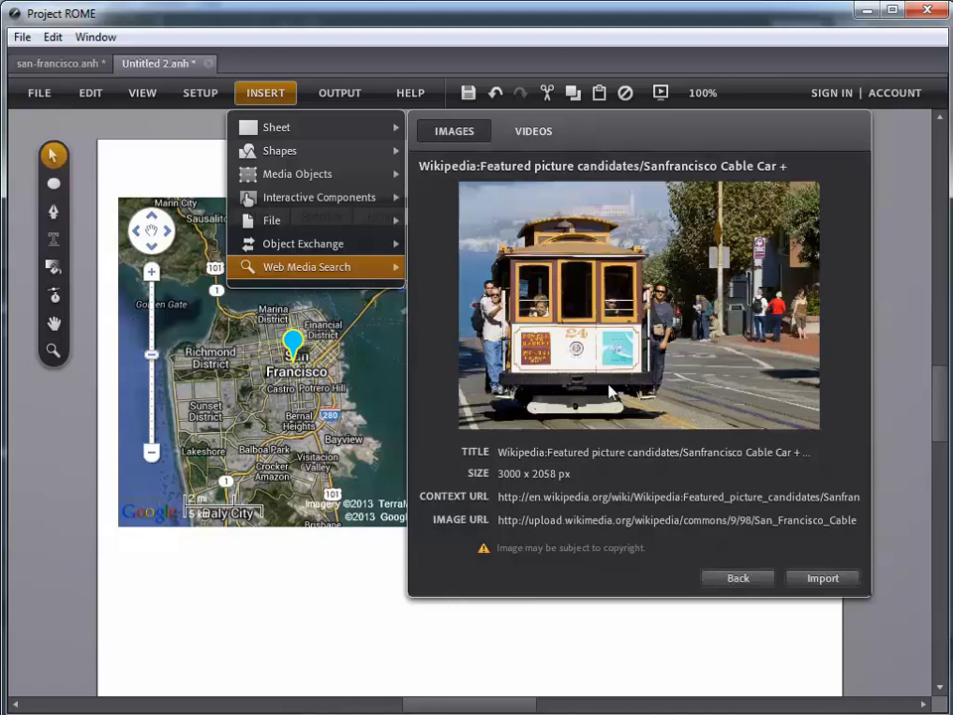
# Import the cable car photo, shrink it to about 51%, and tilt it counter-clockwise over the map's lower left
pyautogui.click(809, 585)
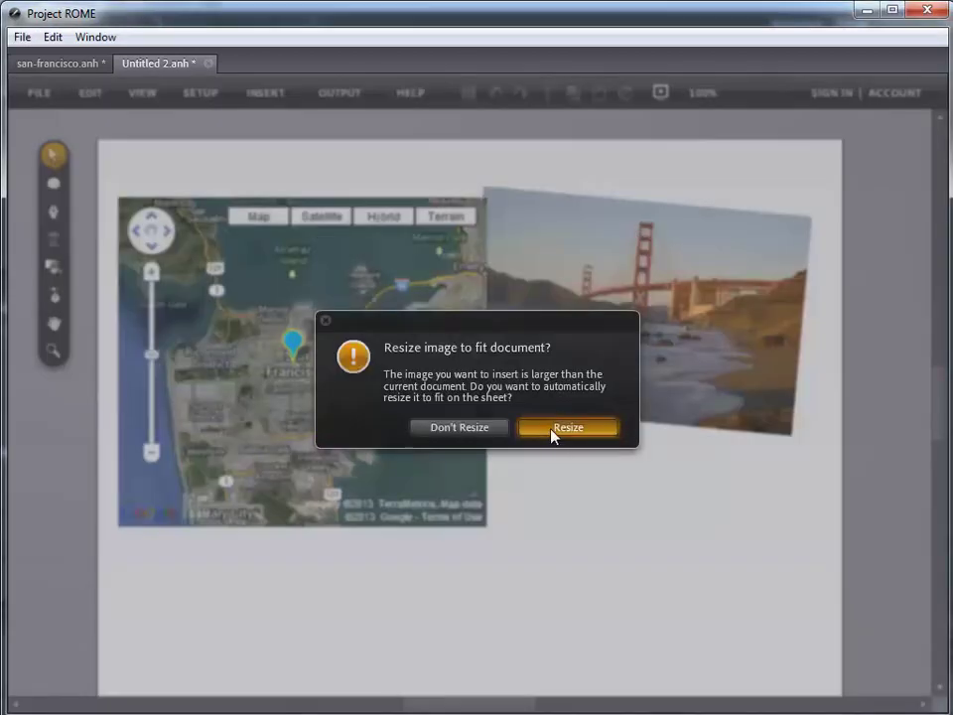
pyautogui.click(553, 429)
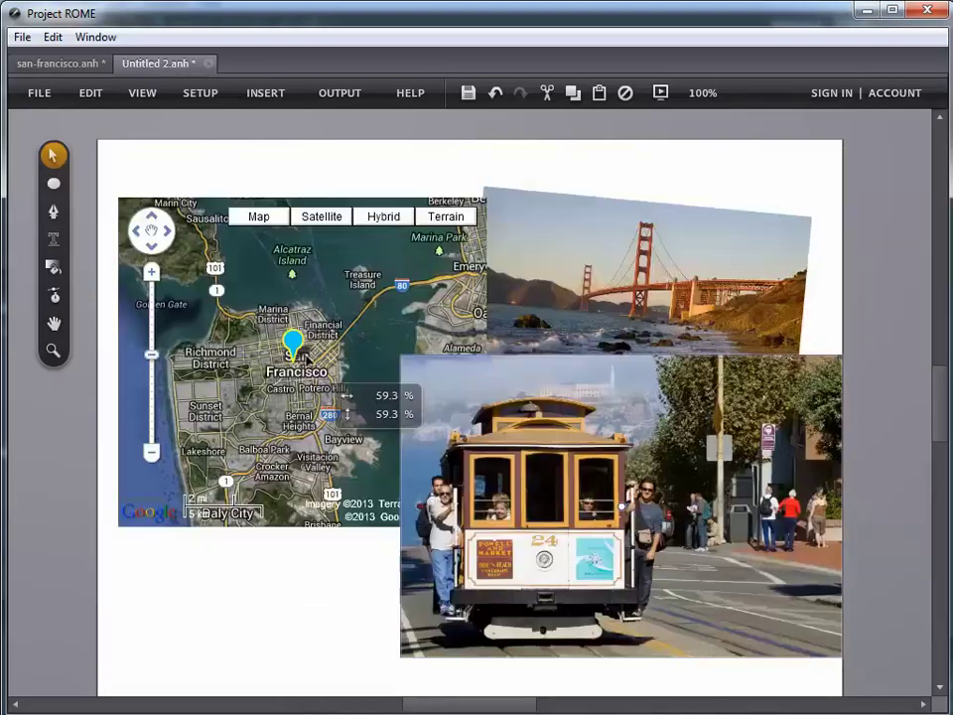
pyautogui.moveTo(331, 362); pyautogui.dragTo(393, 402)
pyautogui.moveTo(705, 547); pyautogui.dragTo(479, 571)
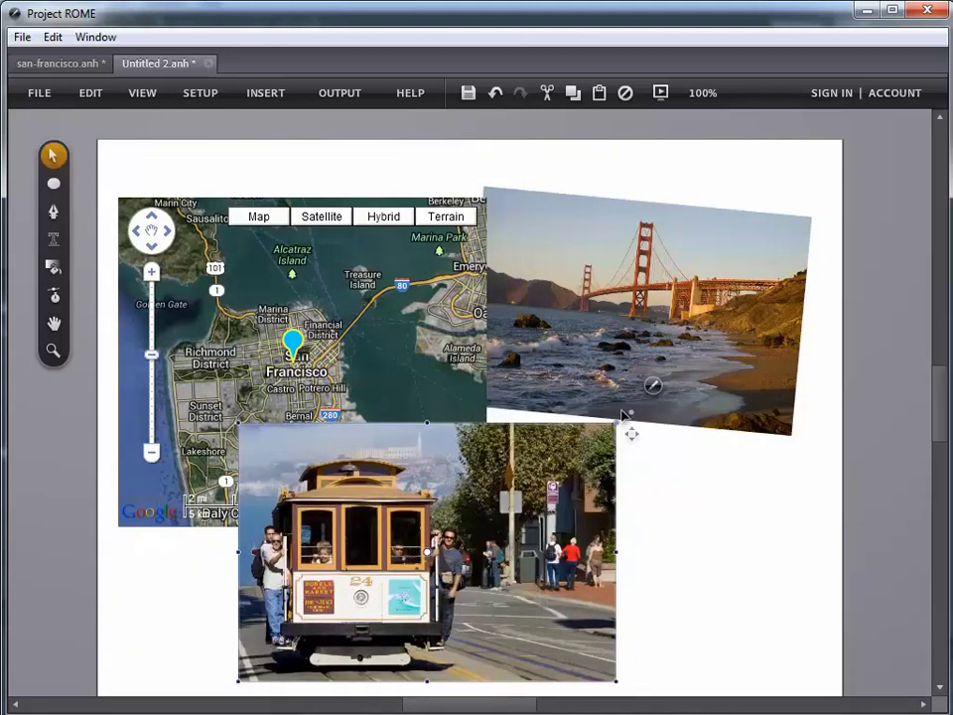
pyautogui.moveTo(632, 412); pyautogui.dragTo(571, 363)
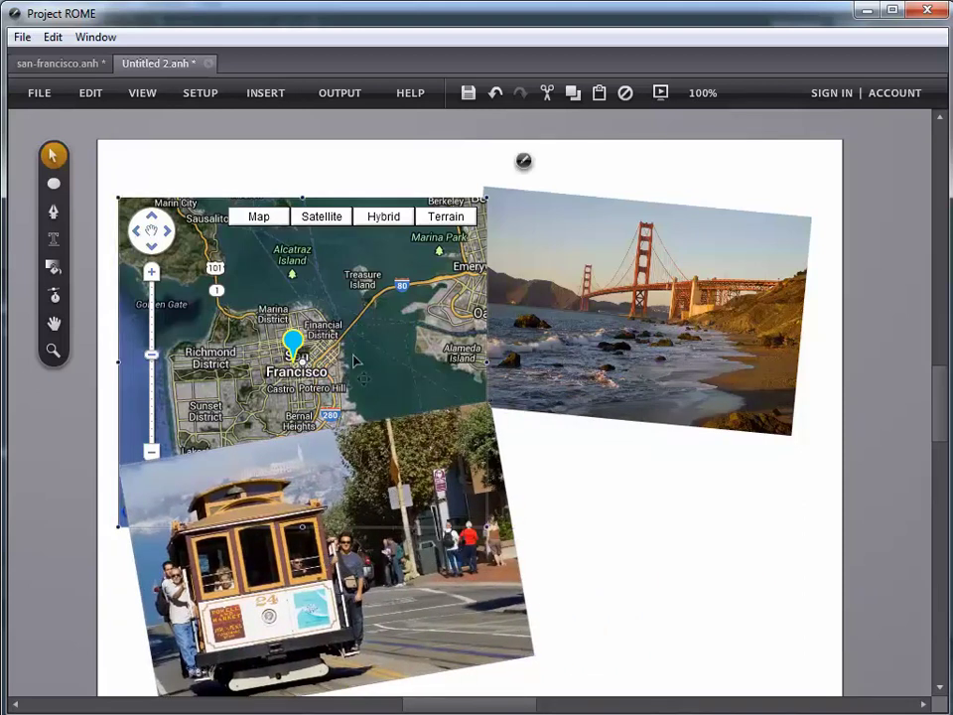
# Bring the map in front of the cable car photo
pyautogui.click(523, 159)
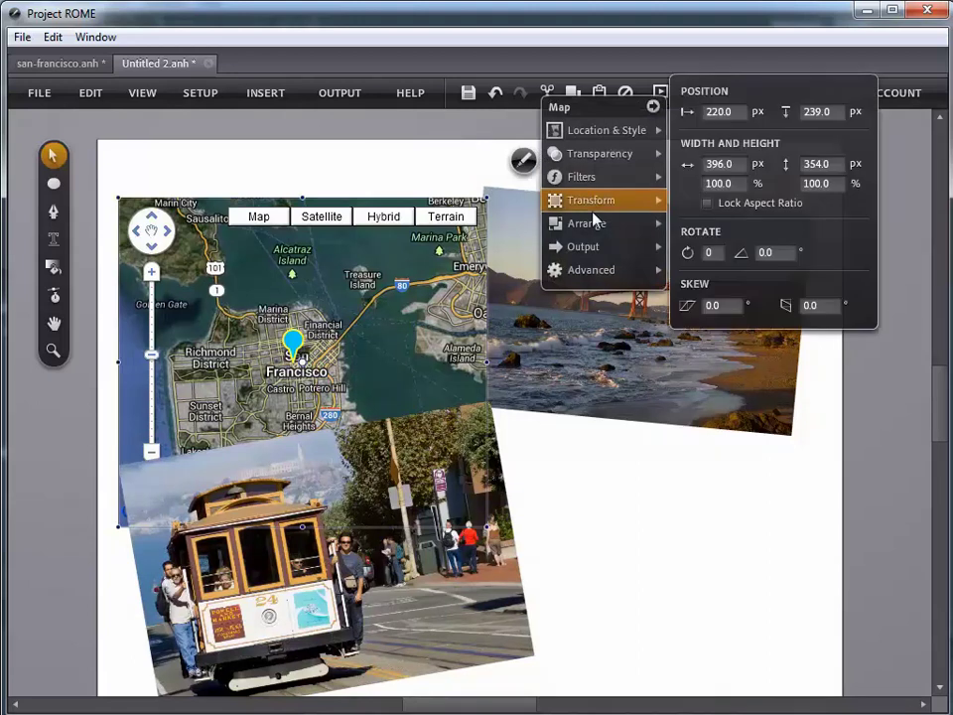
pyautogui.moveTo(602, 224)
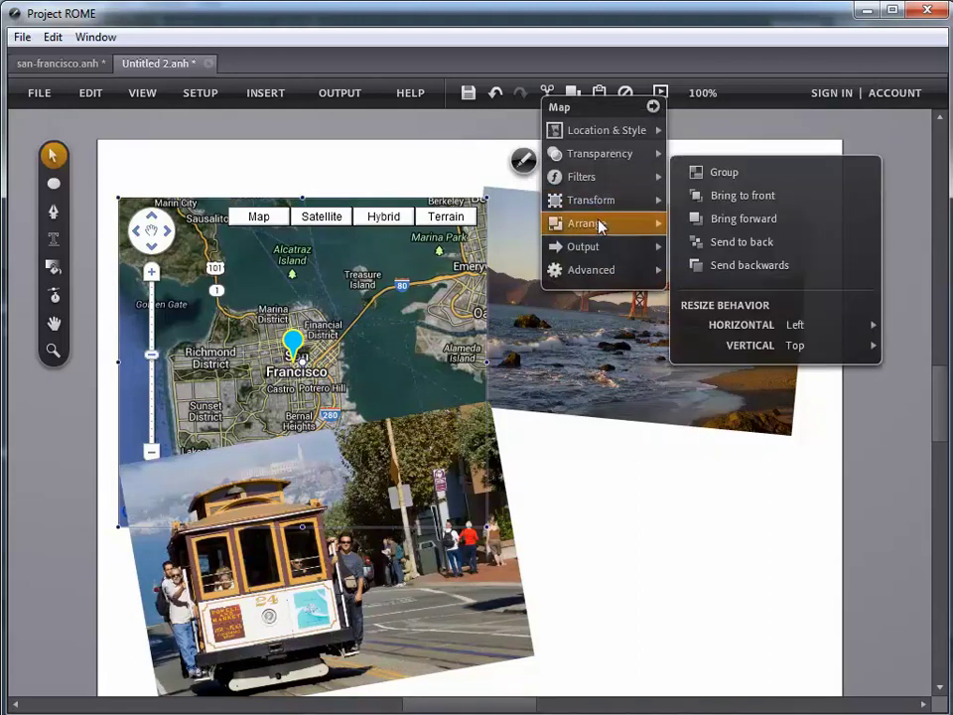
pyautogui.click(733, 197)
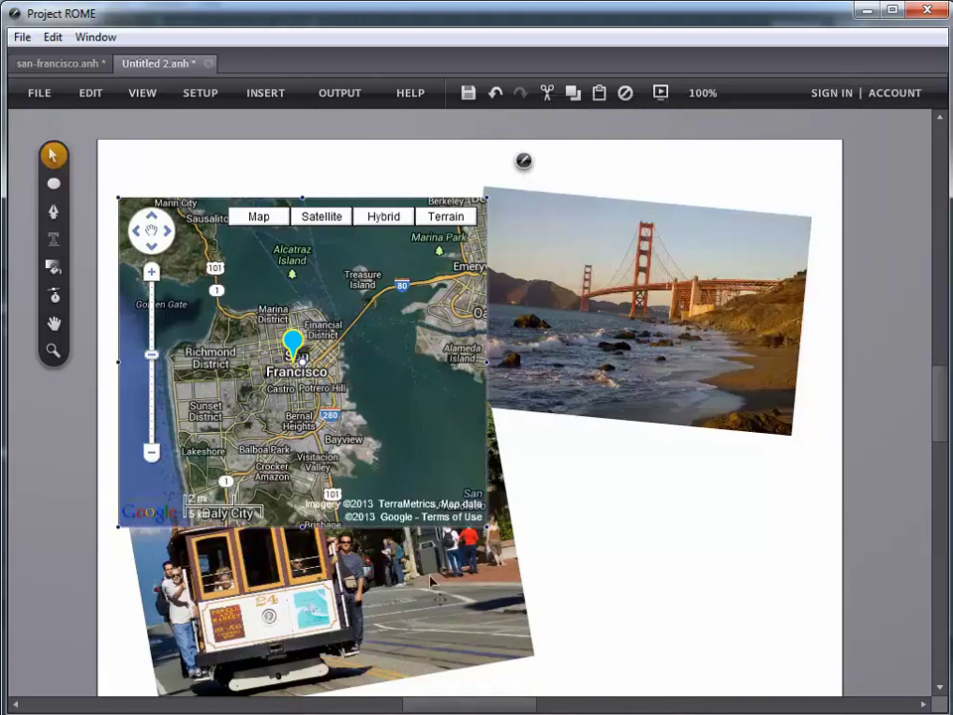
# Shrink the cable car photo to about 43% and tuck it under the map's bottom edge
pyautogui.moveTo(322, 432); pyautogui.dragTo(451, 604)
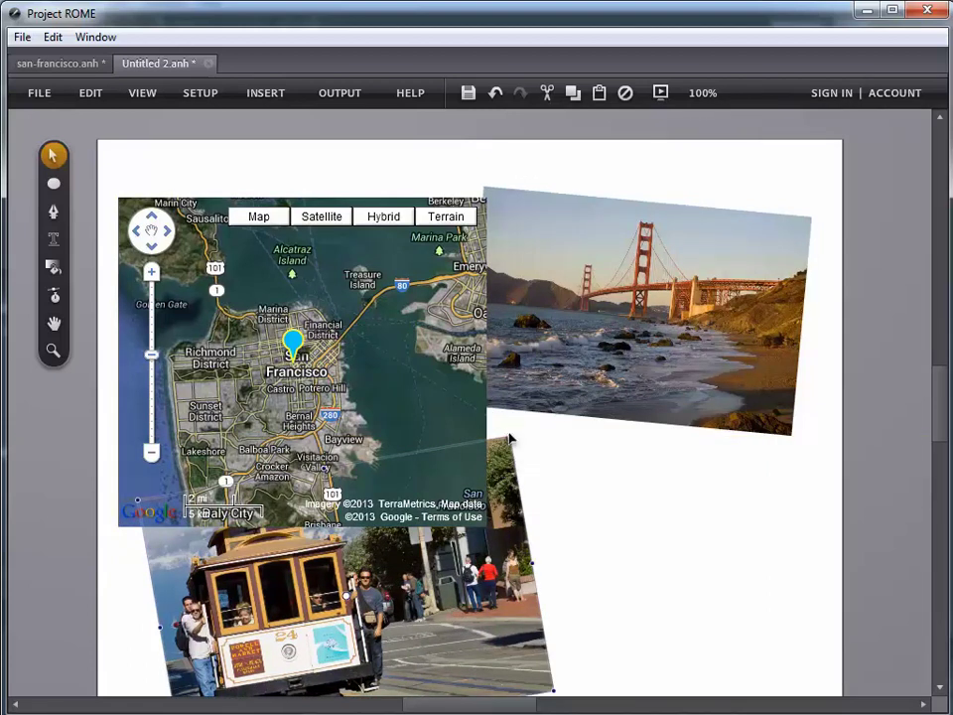
pyautogui.moveTo(510, 435); pyautogui.dragTo(498, 481)
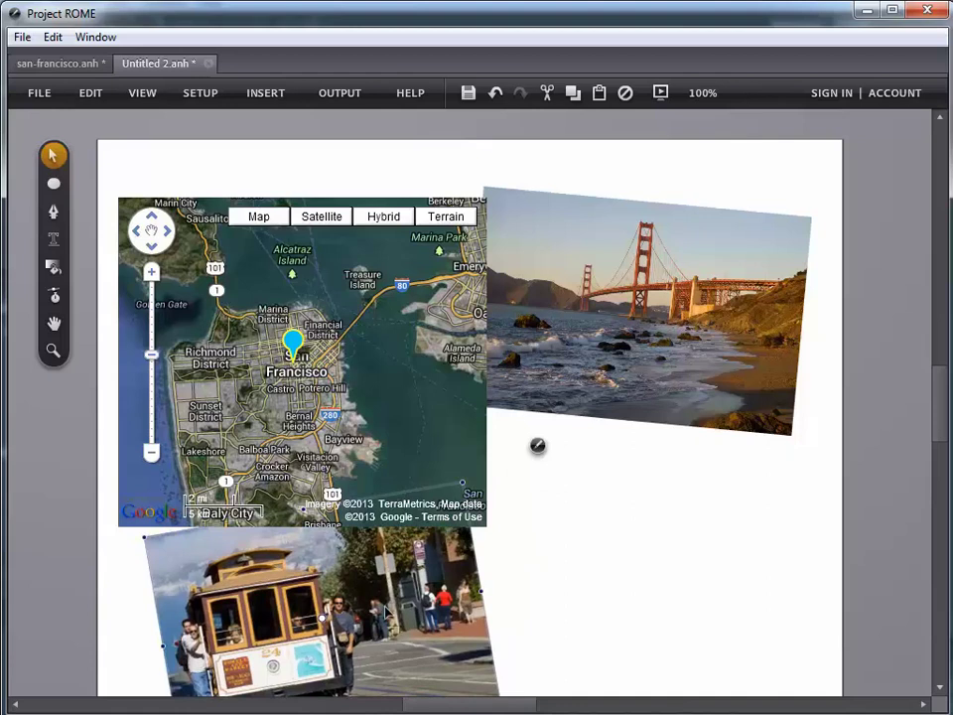
pyautogui.moveTo(437, 562); pyautogui.dragTo(392, 585)
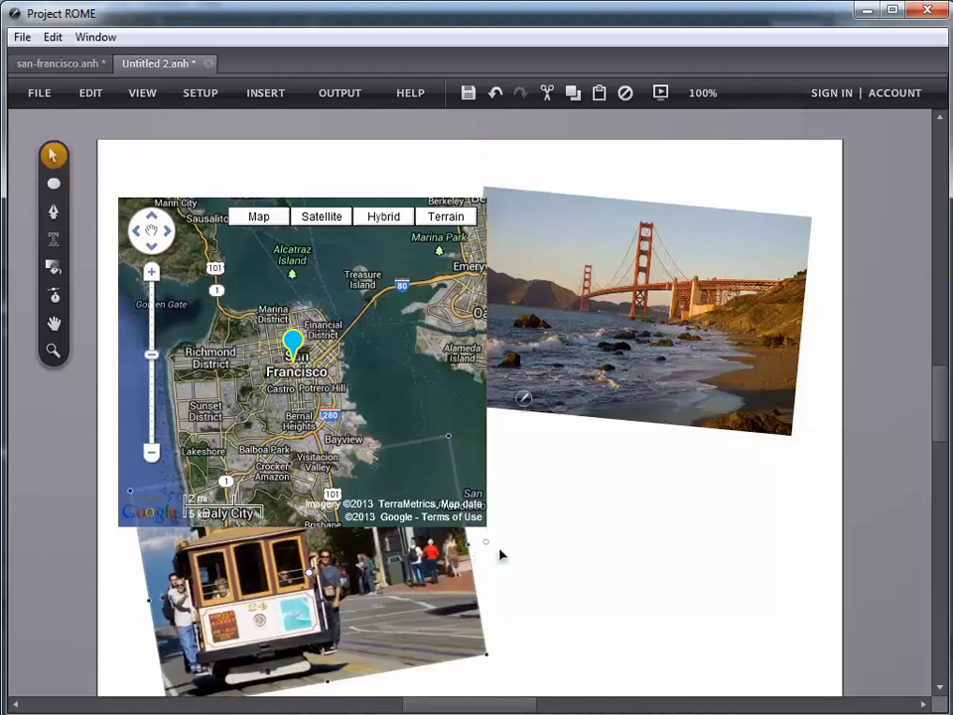
pyautogui.click(502, 554)
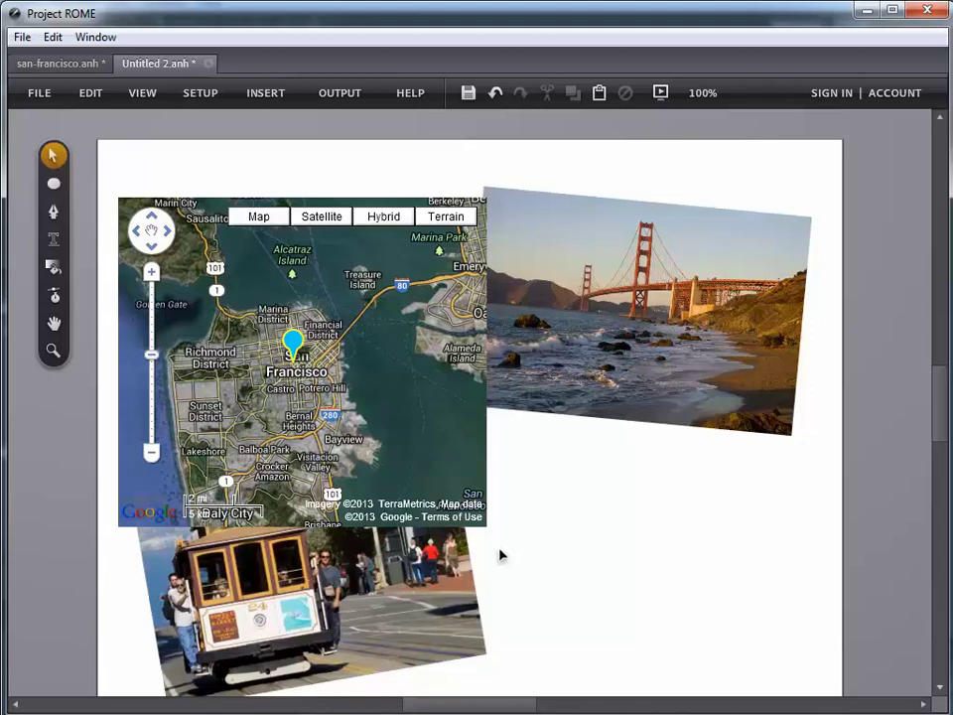
pyautogui.click(268, 93)
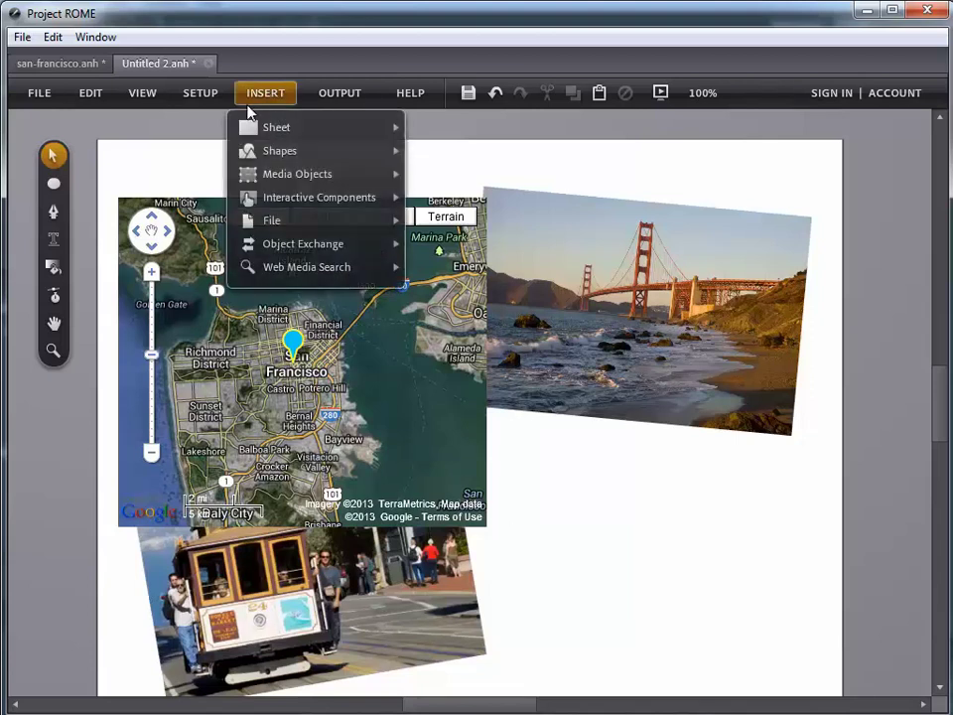
# Search web media for 'alcatraz' and import the first Alcatraz Island photo, resized to the sheet
pyautogui.moveTo(260, 266)
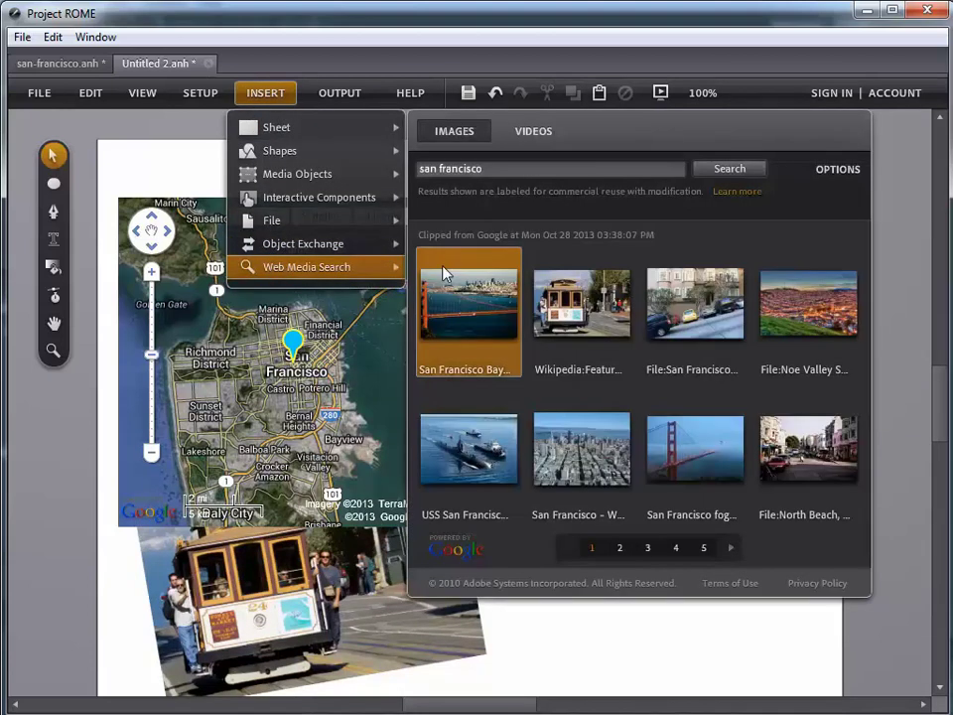
pyautogui.click(494, 172)
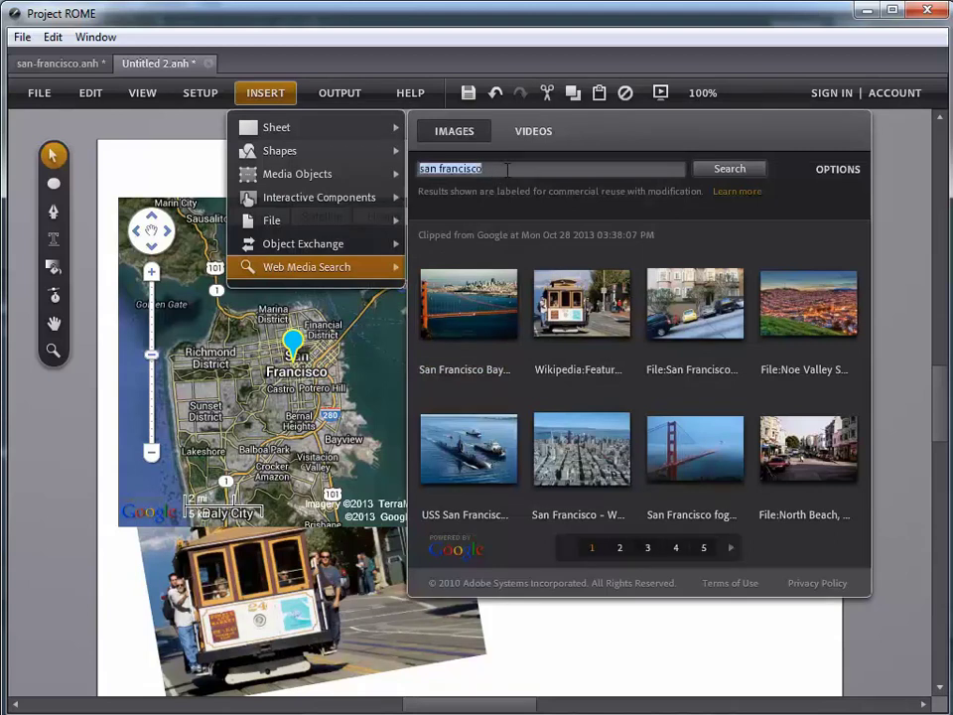
pyautogui.write('alcatra')
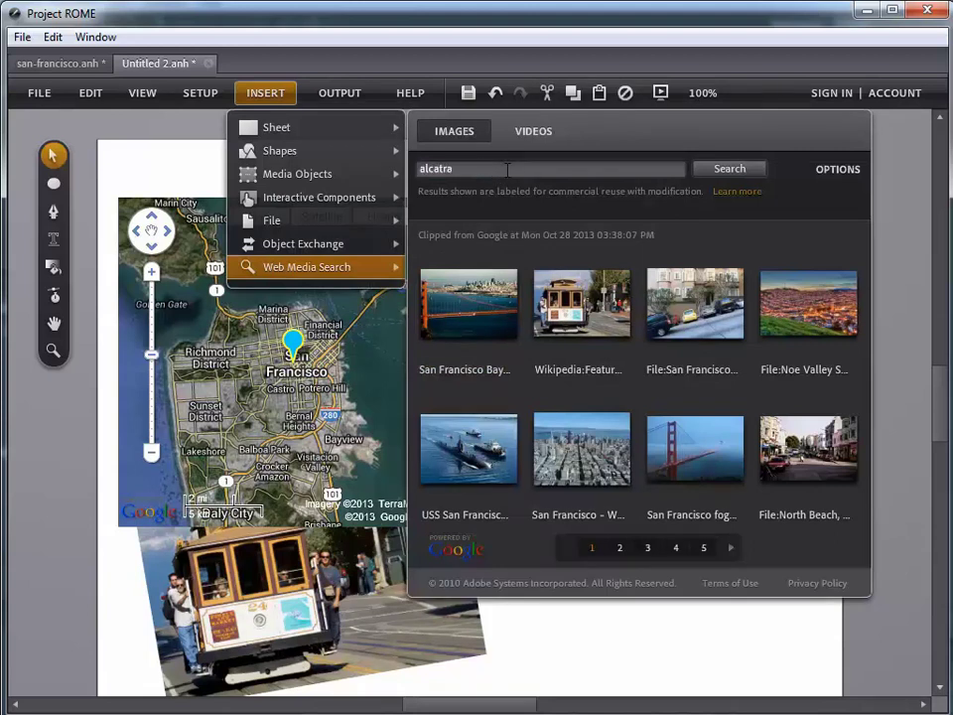
pyautogui.write('z')
pyautogui.click(715, 171)
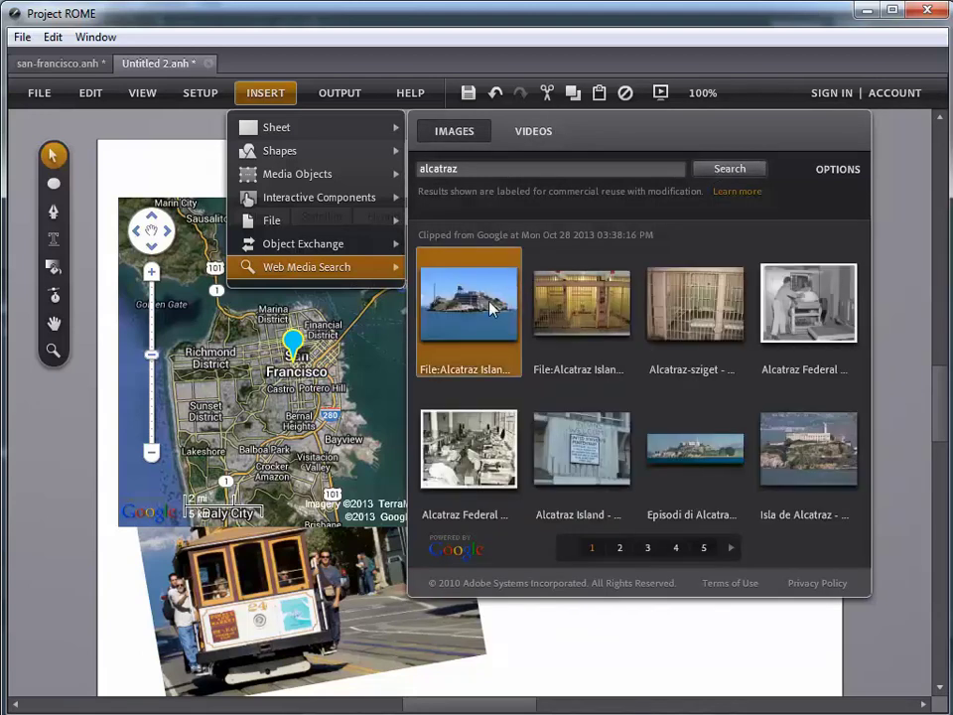
pyautogui.click(489, 308)
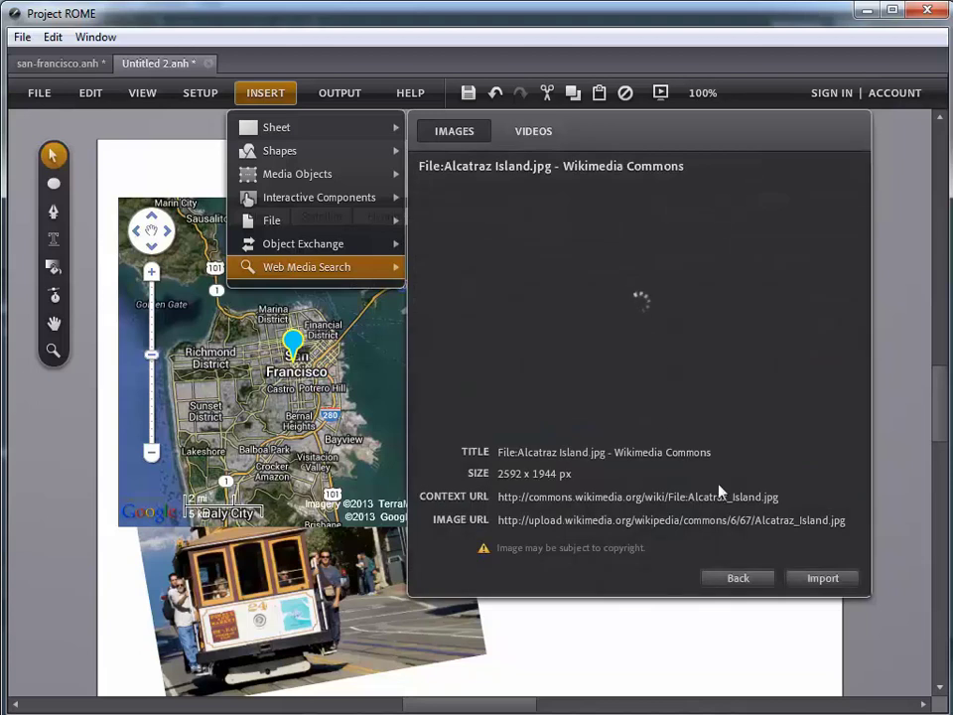
pyautogui.click(808, 581)
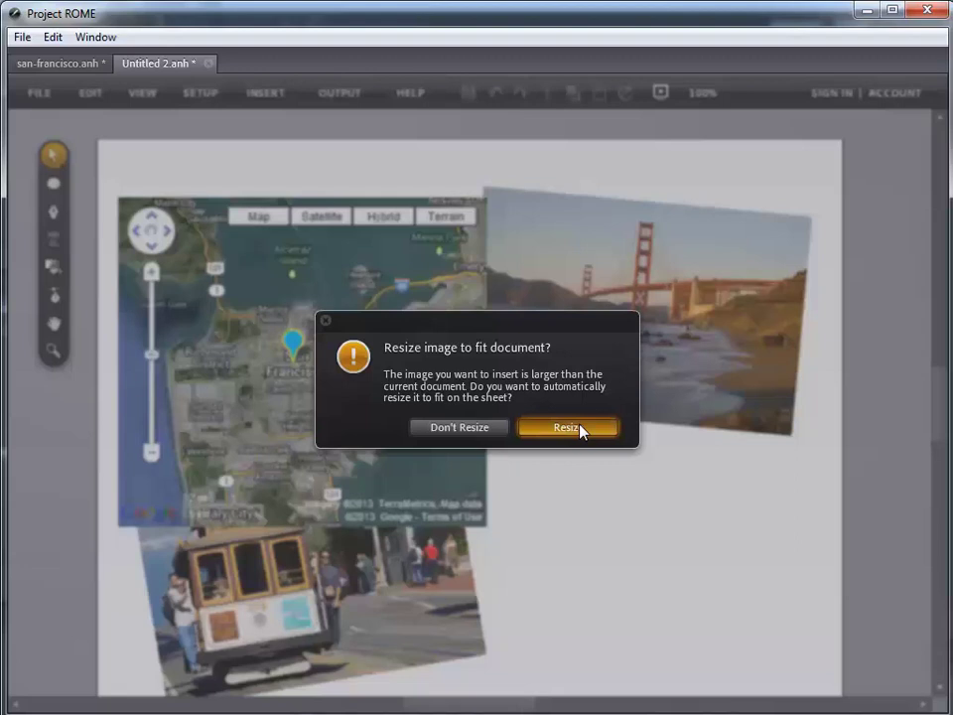
pyautogui.click(581, 429)
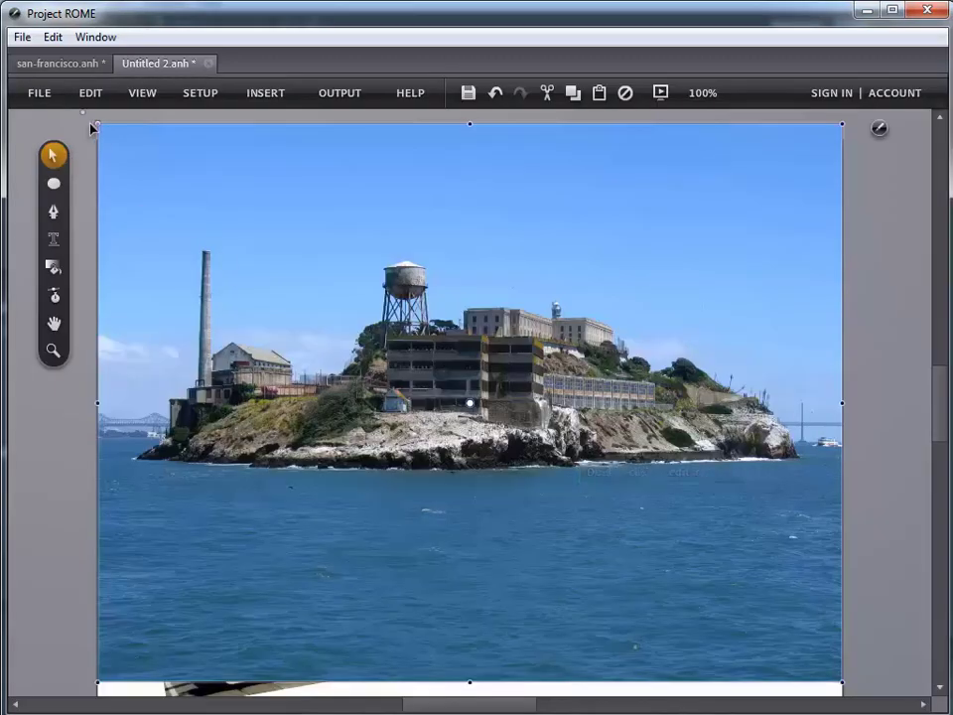
# Shrink the Alcatraz photo to about 48%, tilt it to -12.2°, and move it over the map
pyautogui.moveTo(97, 131); pyautogui.dragTo(371, 452)
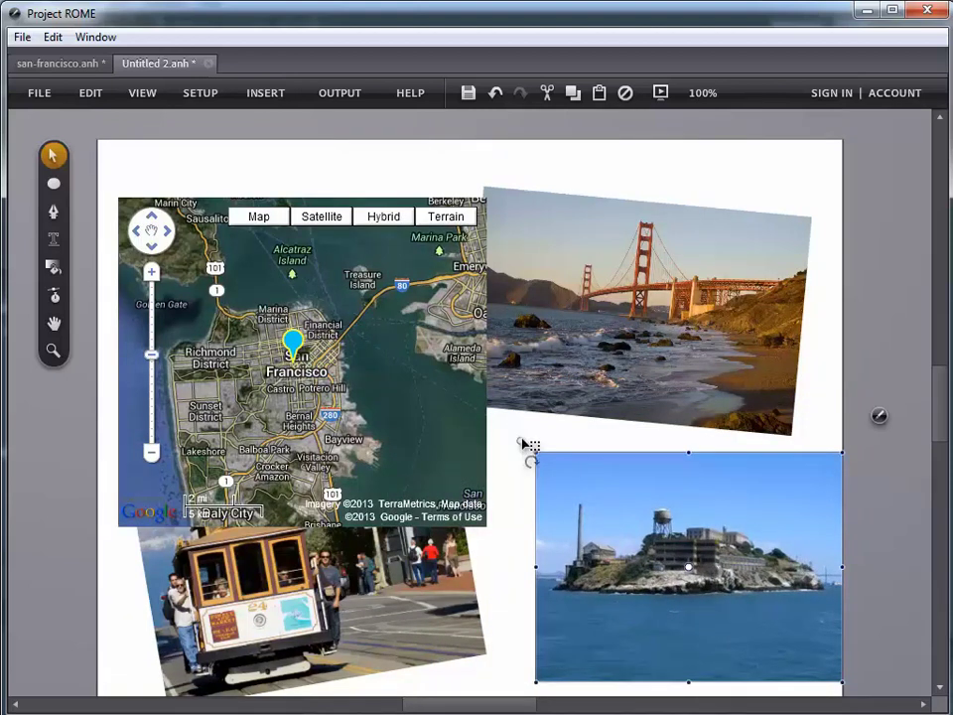
pyautogui.moveTo(523, 443); pyautogui.dragTo(499, 482)
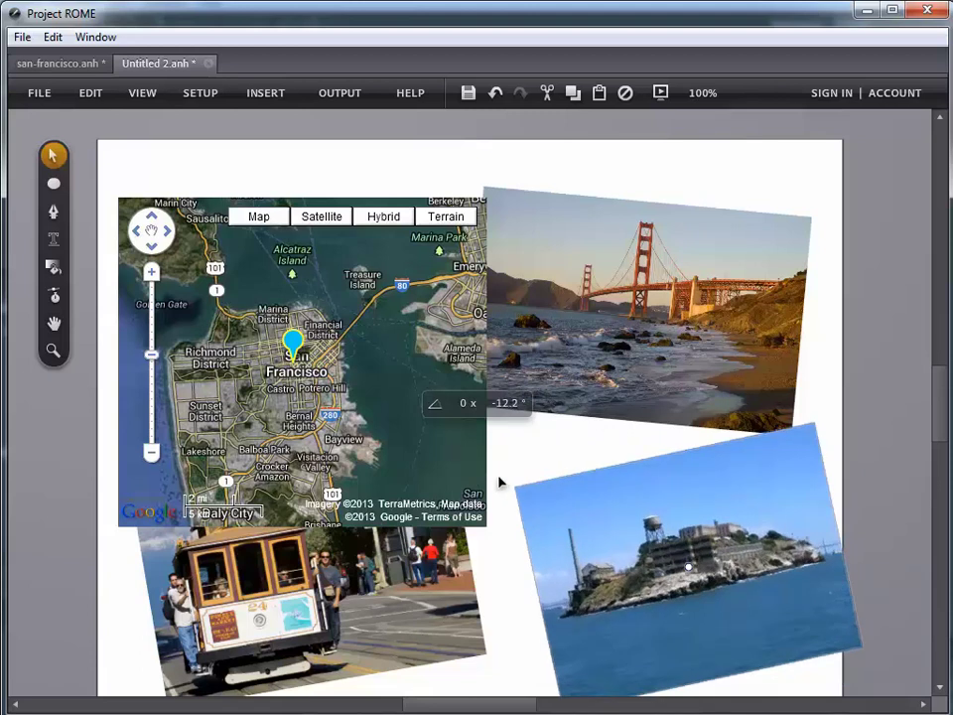
pyautogui.moveTo(640, 512); pyautogui.dragTo(525, 441)
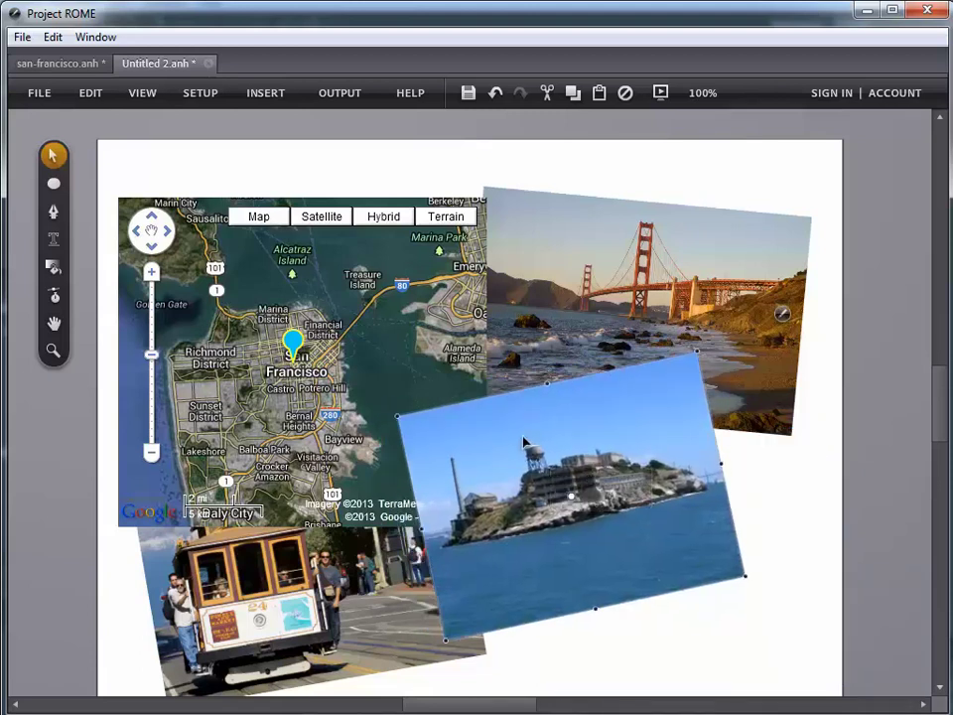
# Bring the map in front of the Alcatraz photo
pyautogui.rightClick(410, 356)
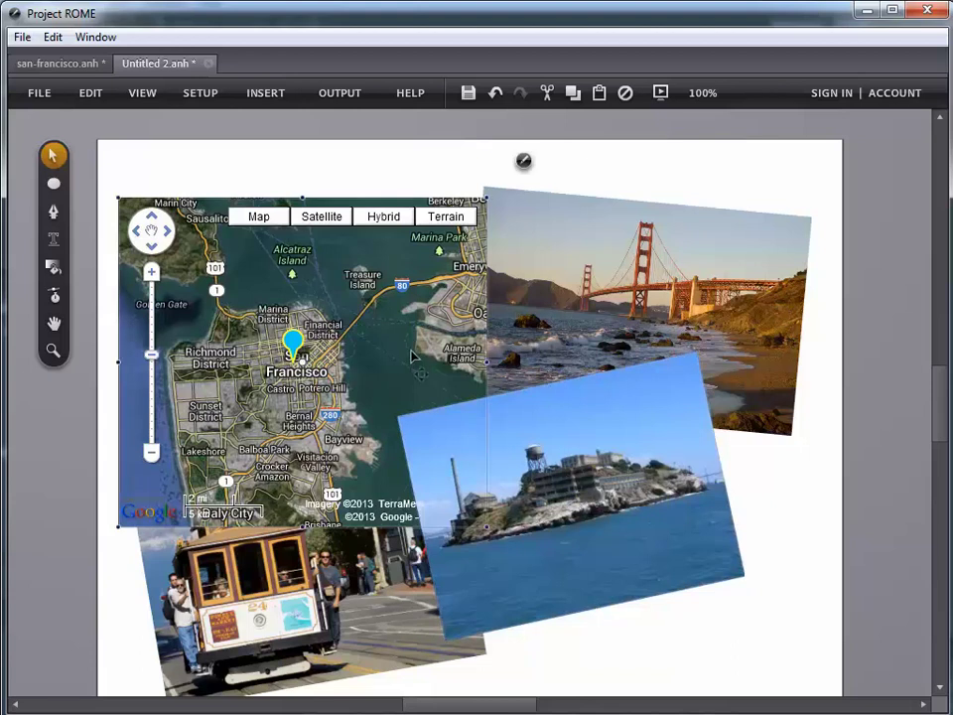
pyautogui.click(524, 164)
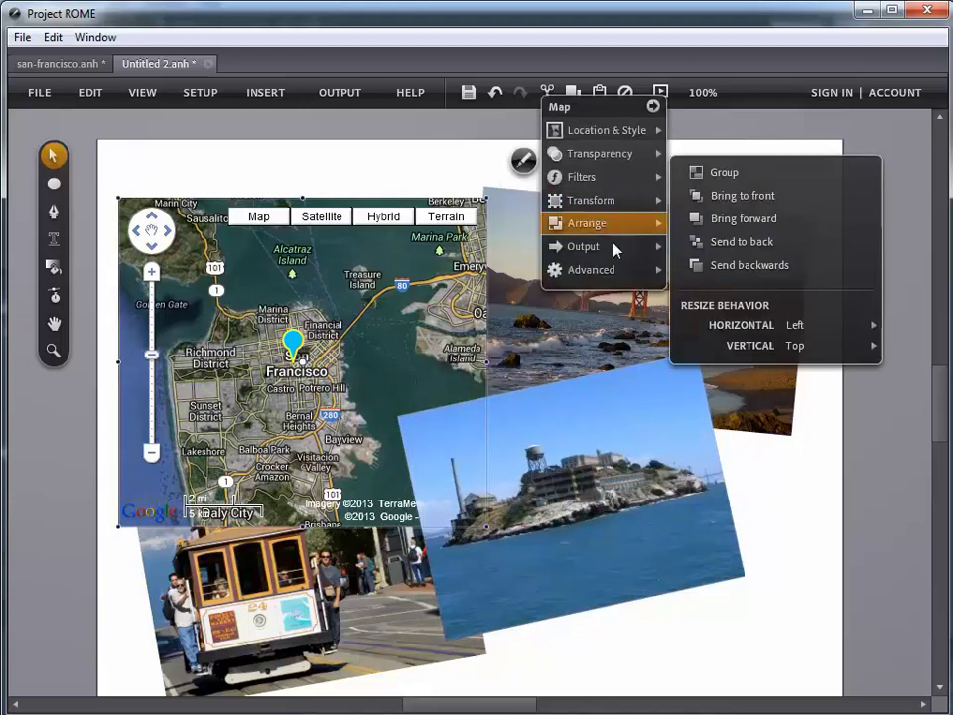
pyautogui.moveTo(613, 246)
pyautogui.moveTo(617, 224)
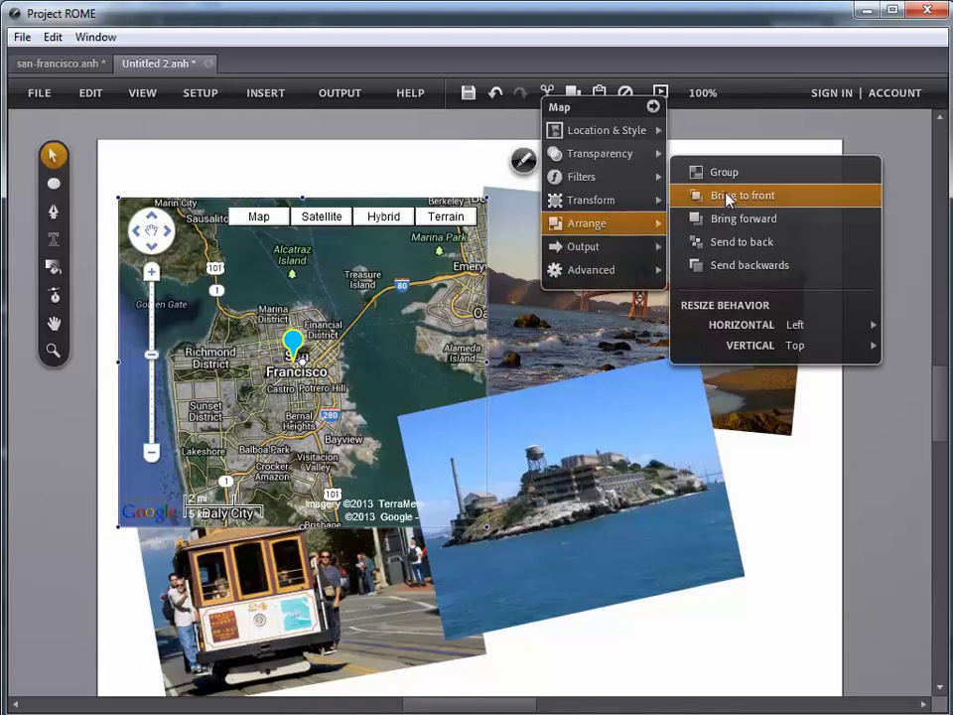
pyautogui.click(728, 196)
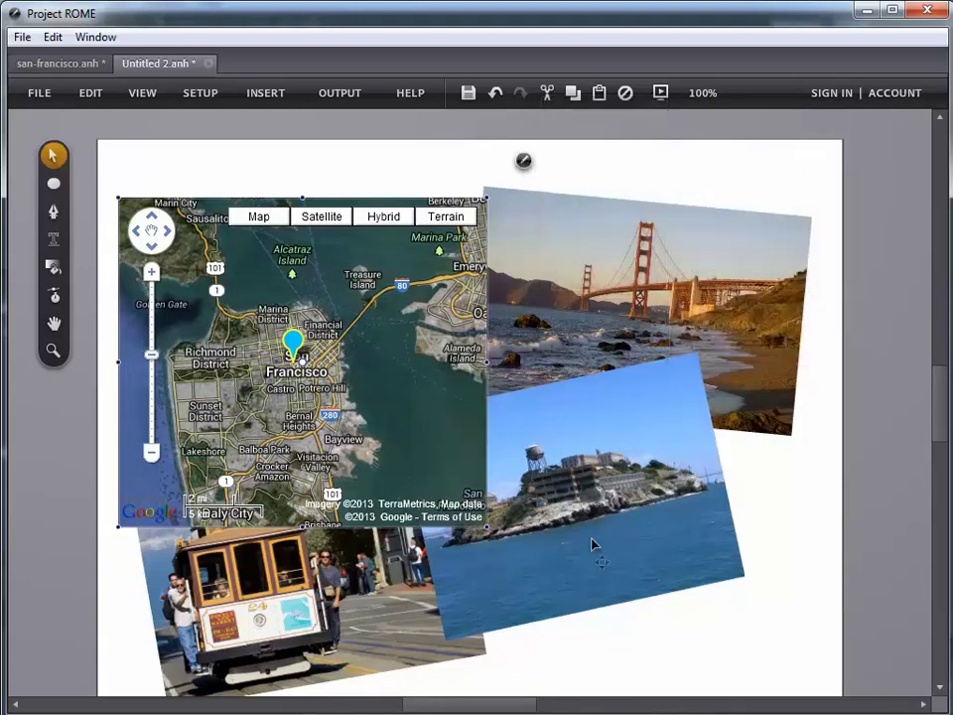
# Shift and rotate the Alcatraz photo clockwise at lower right, and raise the Golden Gate photo about 46 px
pyautogui.moveTo(592, 544); pyautogui.dragTo(619, 590)
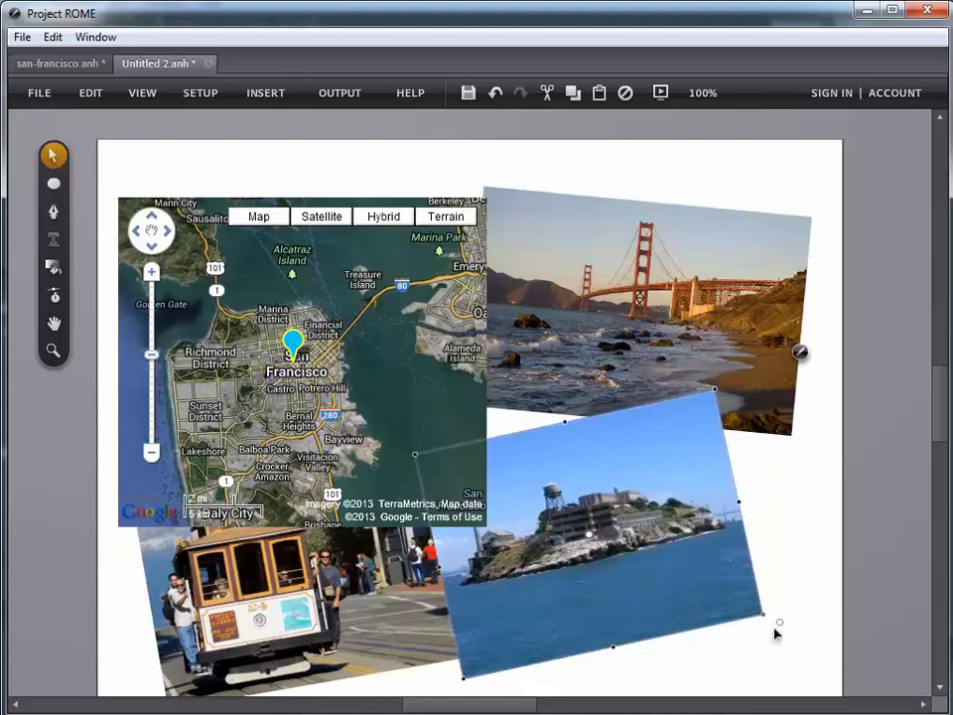
pyautogui.moveTo(777, 623); pyautogui.dragTo(712, 685)
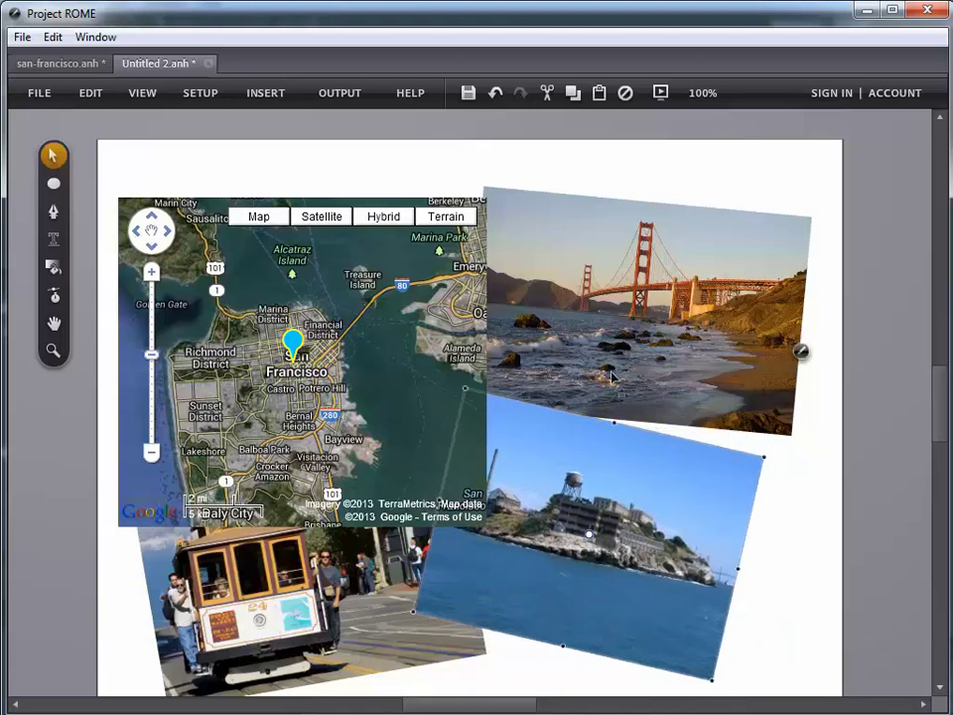
pyautogui.moveTo(634, 376); pyautogui.dragTo(638, 332)
# Reopen Web Media Search showing the 'alcatraz' image results
pyautogui.click(258, 98)
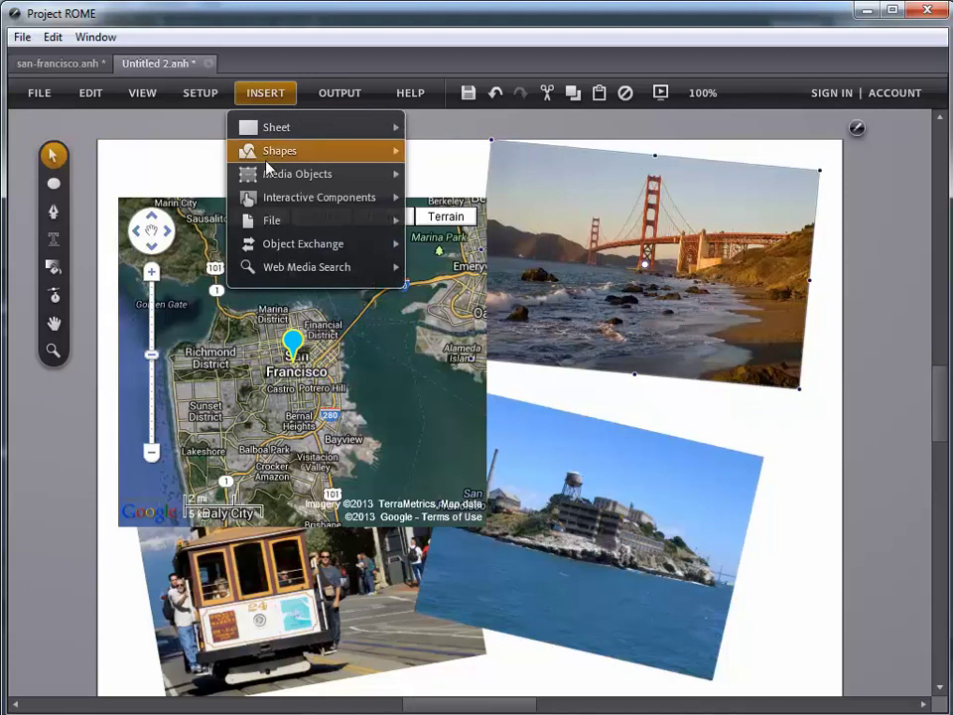
pyautogui.moveTo(273, 177)
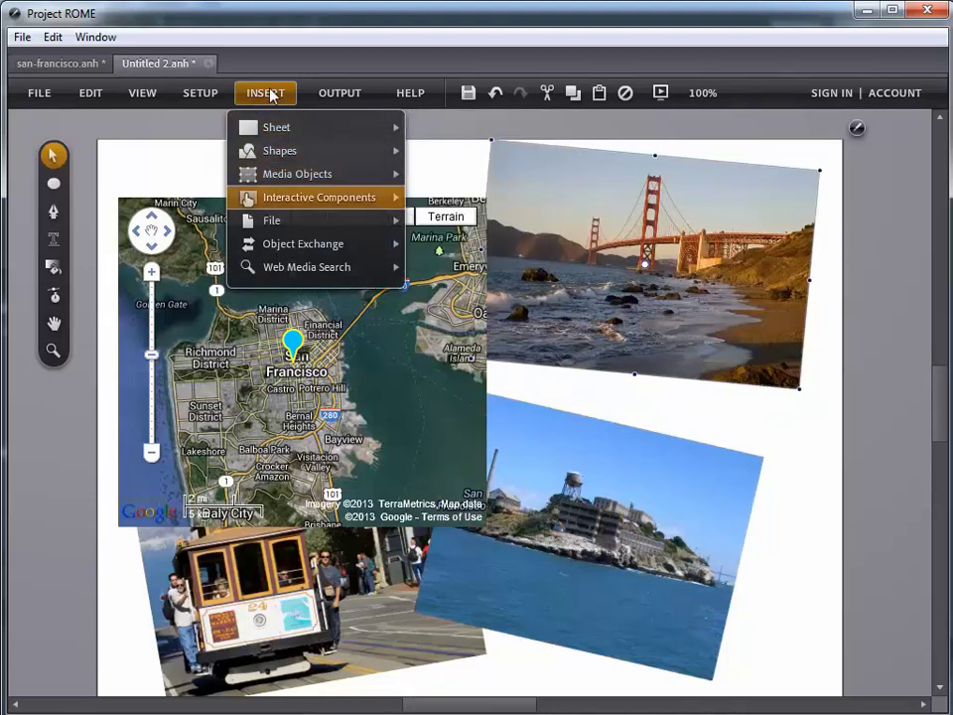
pyautogui.moveTo(304, 271)
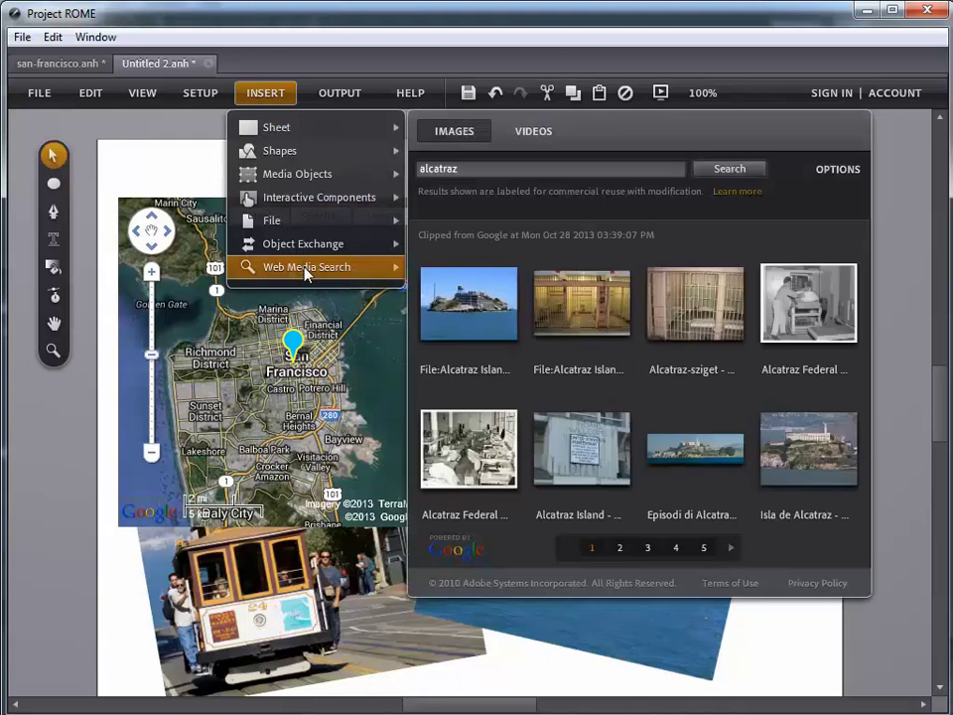